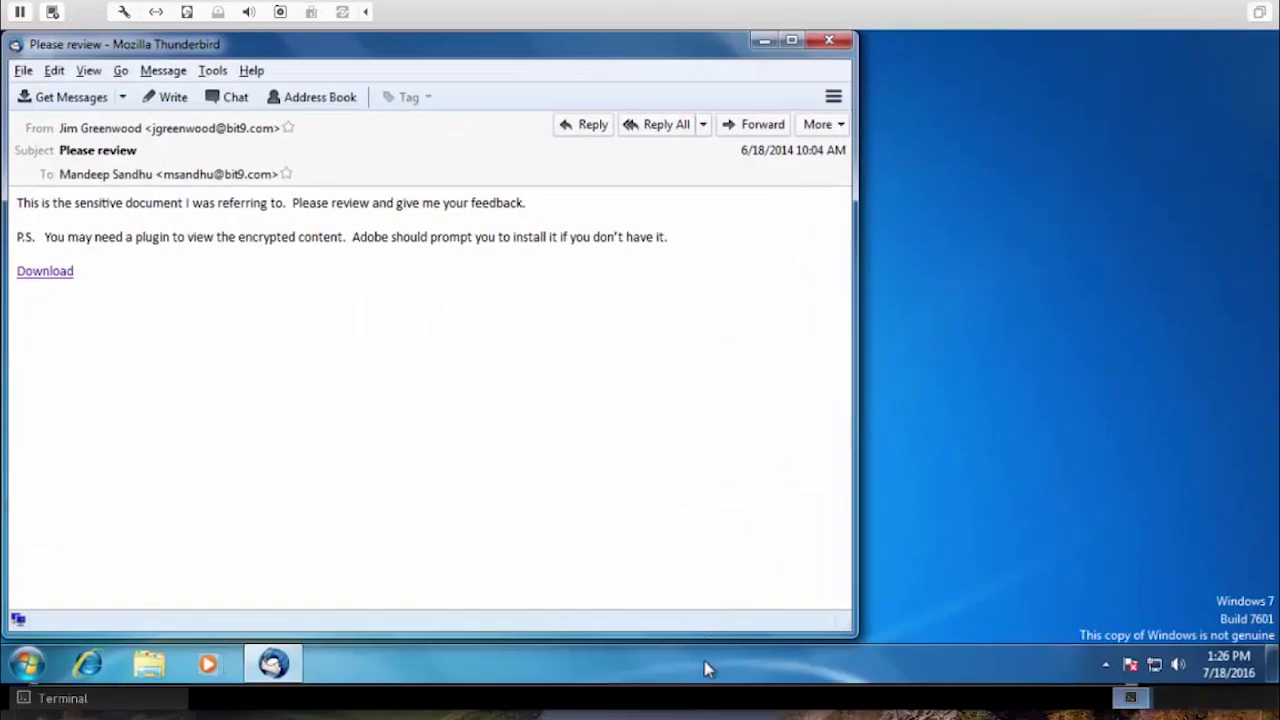
# Open Task Manager, sort processes by Image Name then Description to show Parity.exe, then close it.
pyautogui.rightClick(705, 666)
pyautogui.click(778, 593)
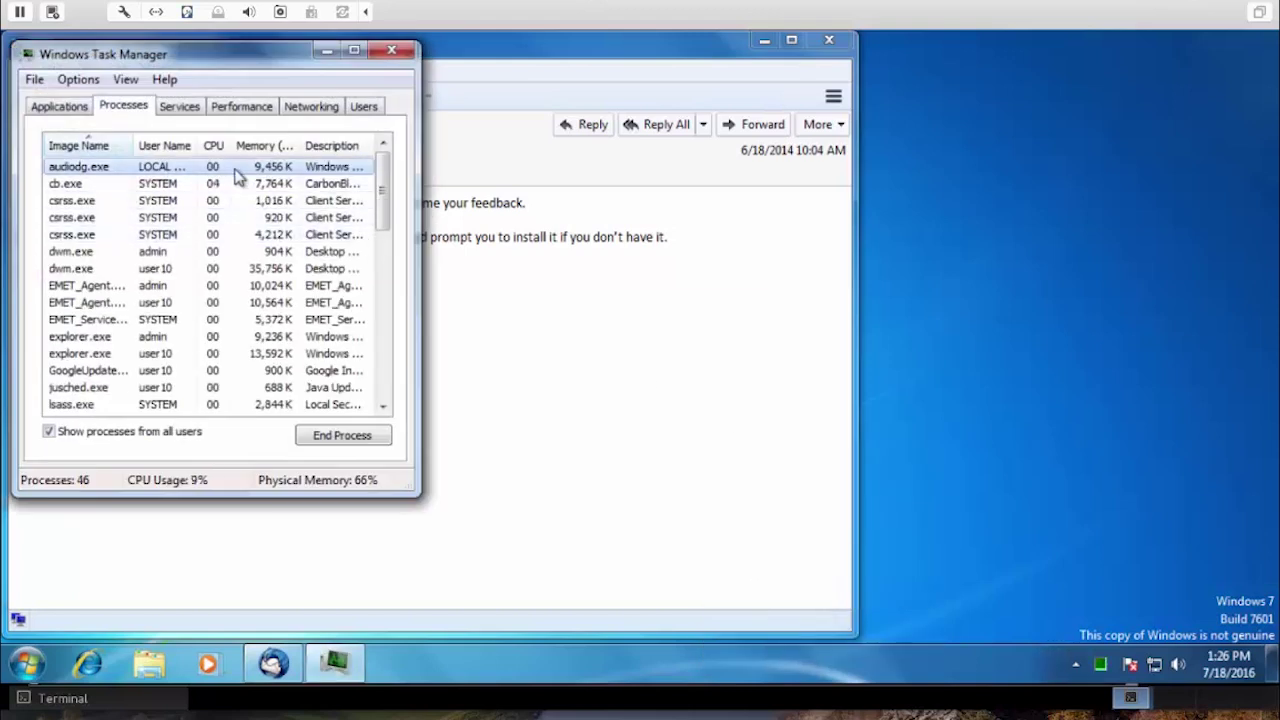
pyautogui.click(107, 152)
pyautogui.click(107, 152)
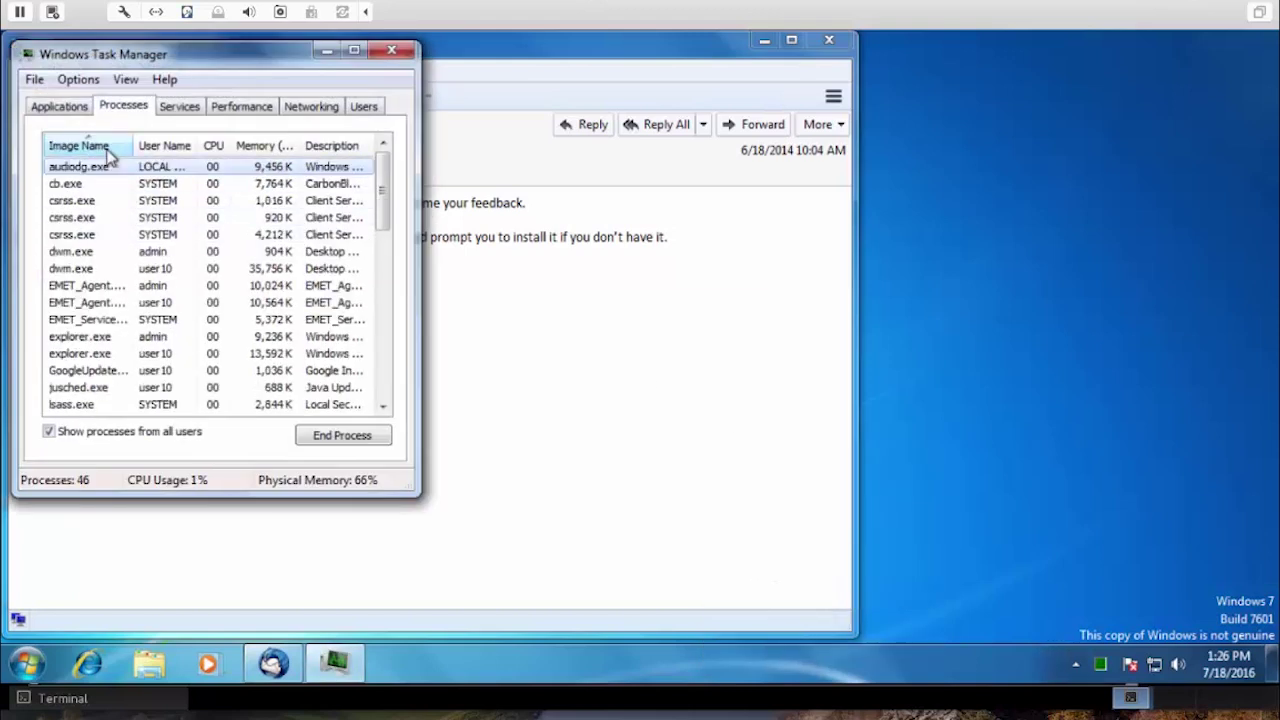
pyautogui.click(324, 148)
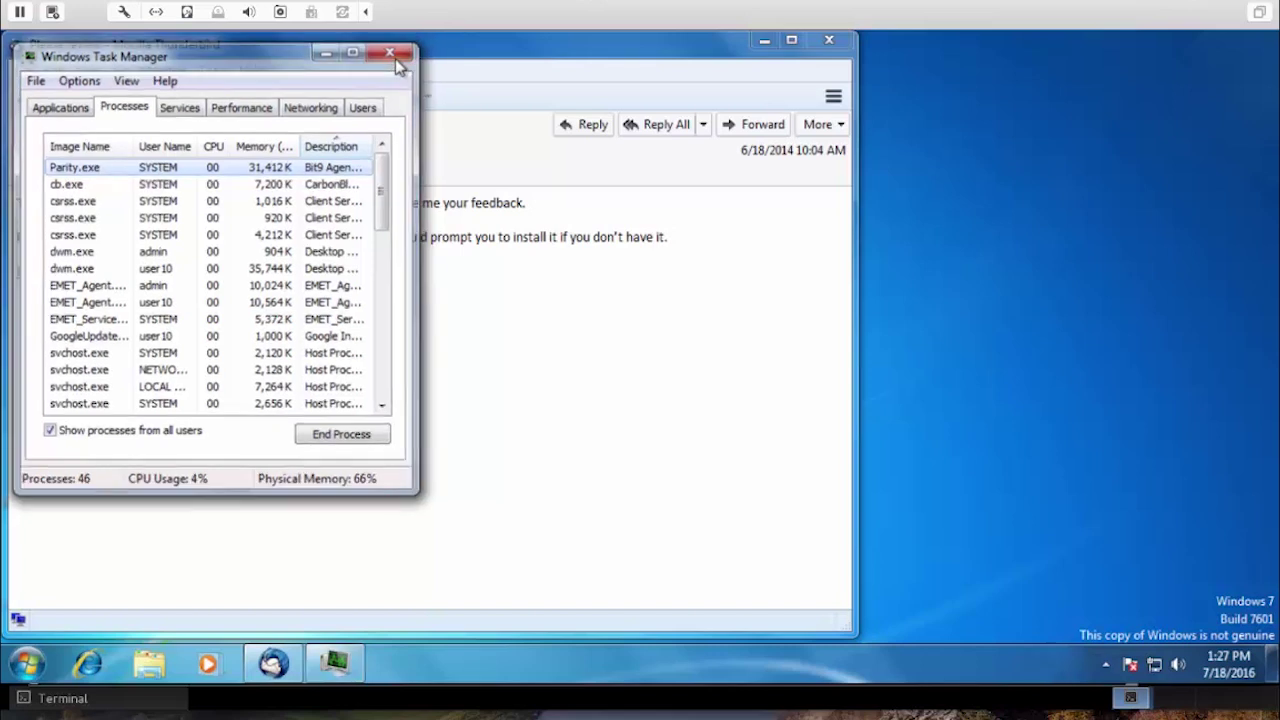
pyautogui.click(393, 55)
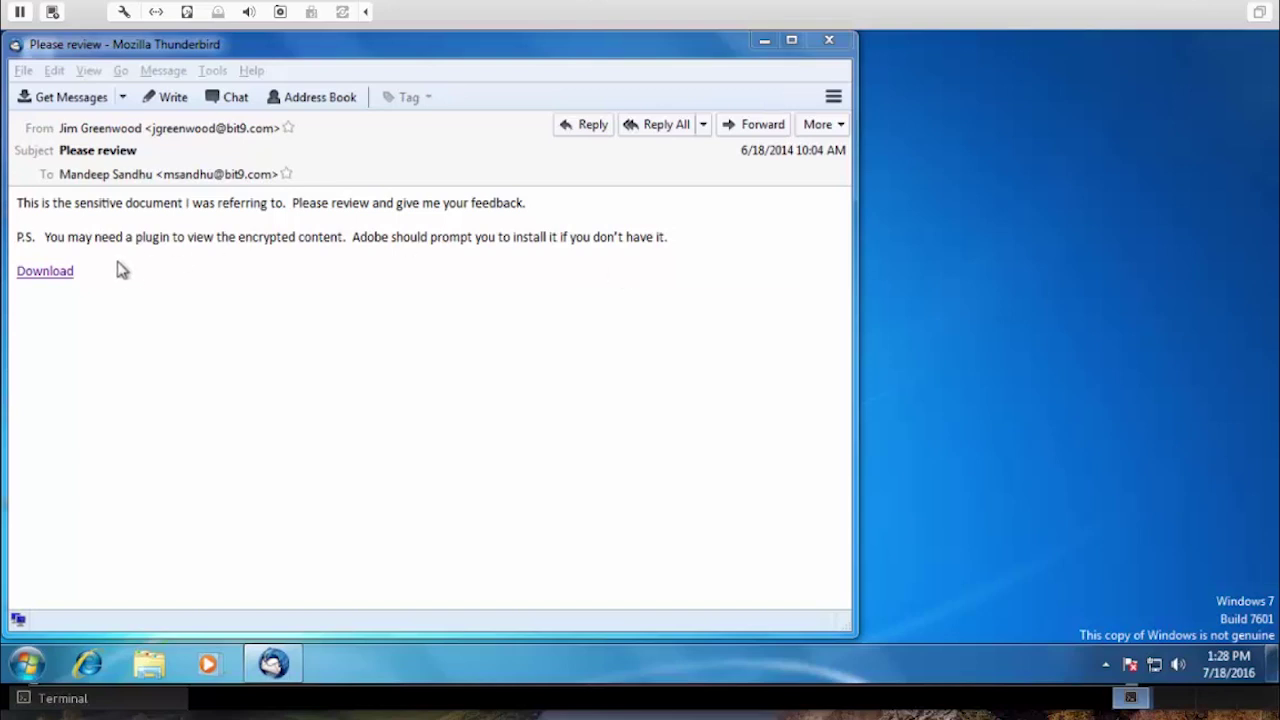
# Follow the Download link in the 'Please review' email so it opens in Internet Explorer.
pyautogui.click(55, 273)
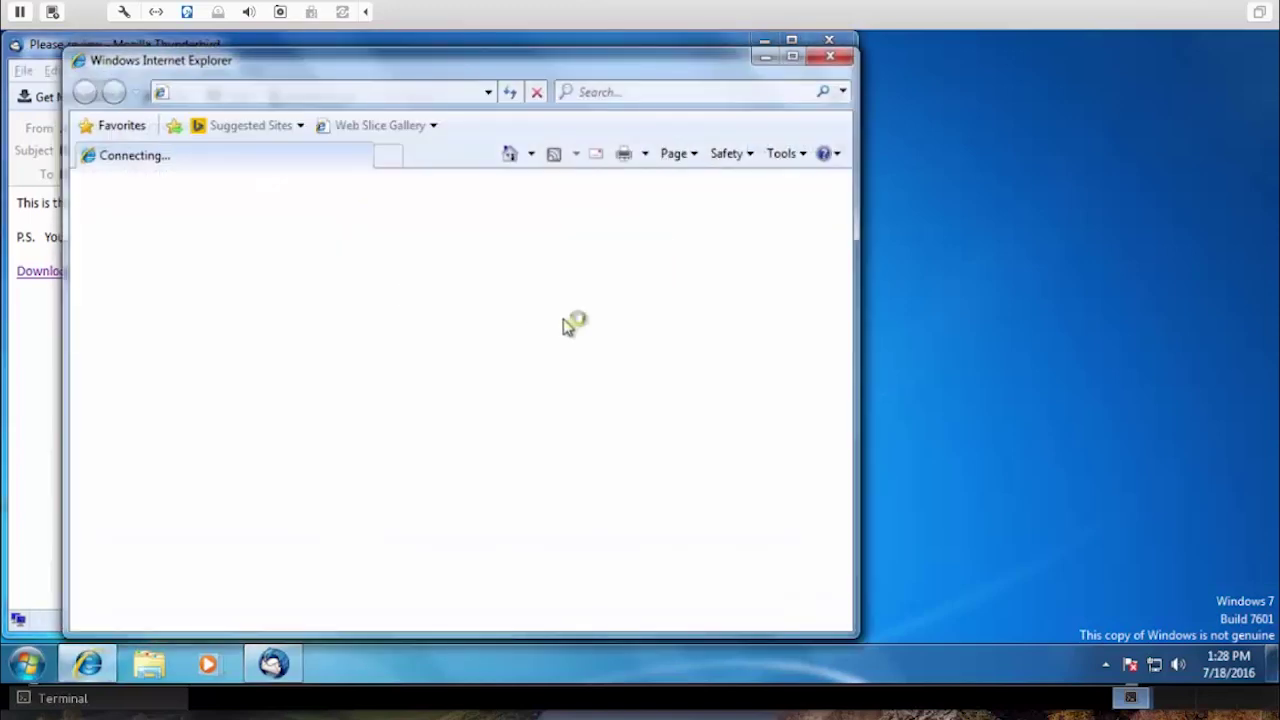
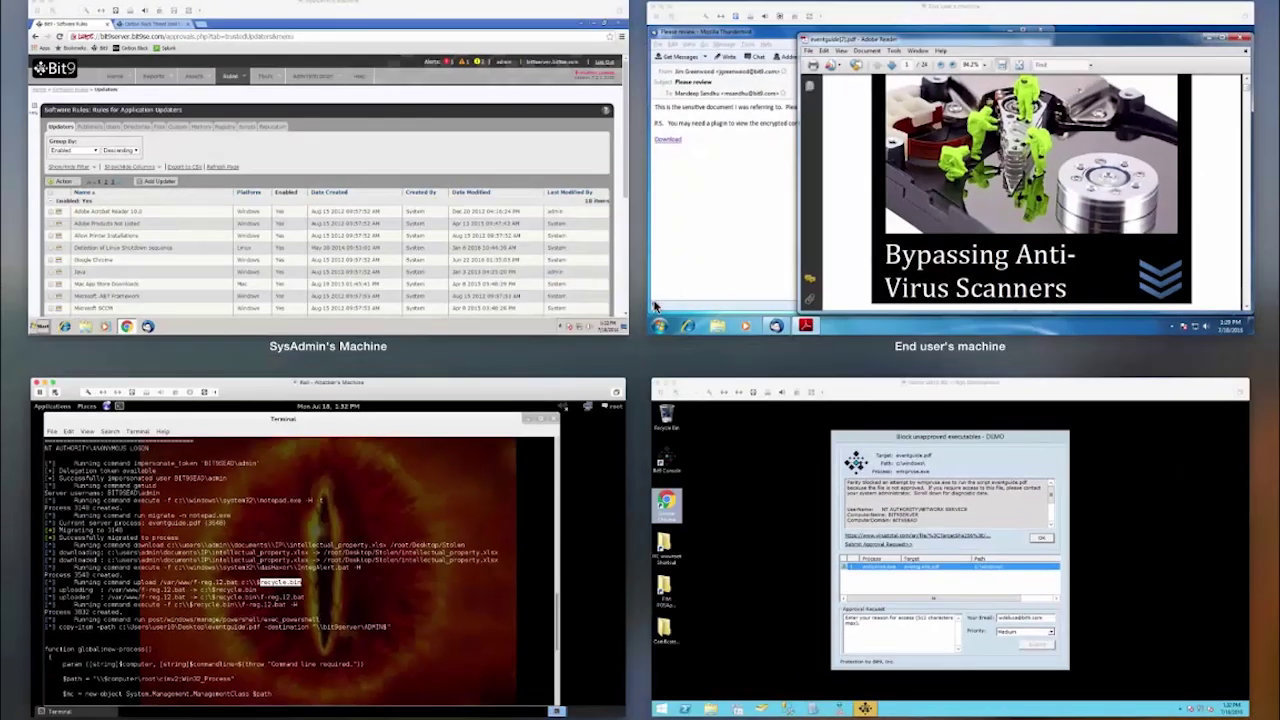
# Bring the 'Block unapproved executables - DEMO' notice about eventguide.pdf to the front.
pyautogui.click(709, 500)
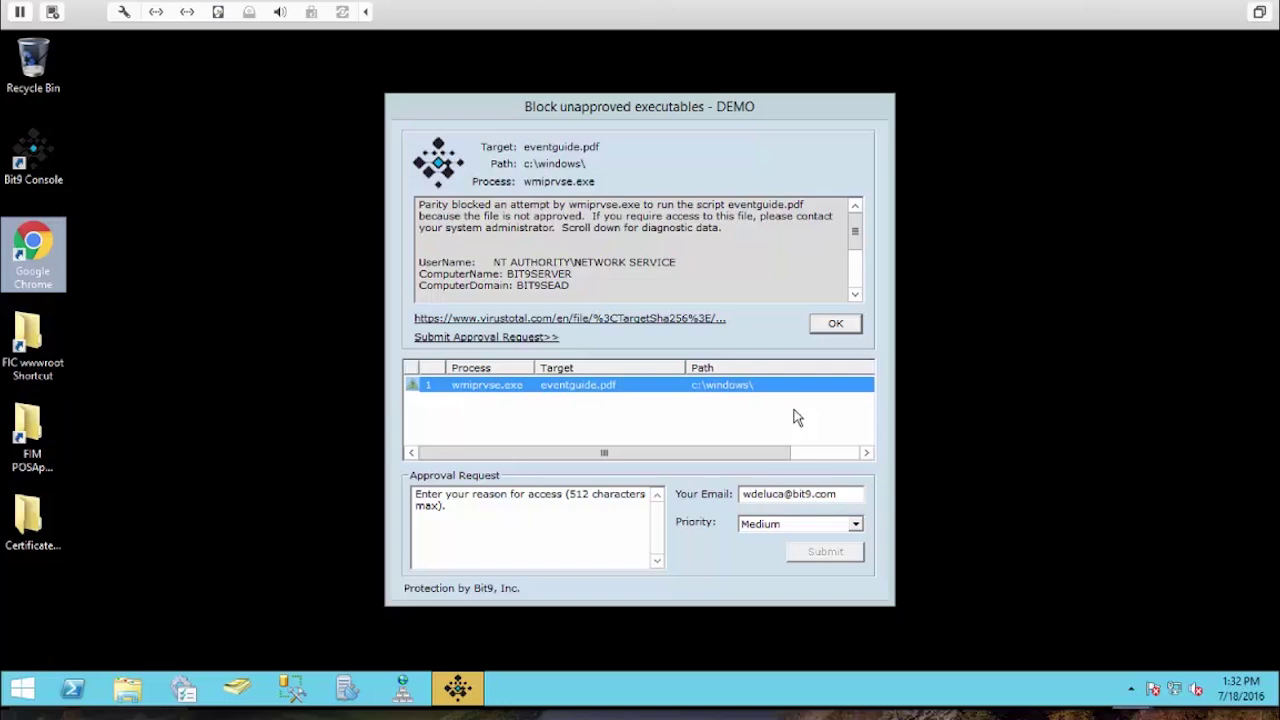
pyautogui.click(573, 150)
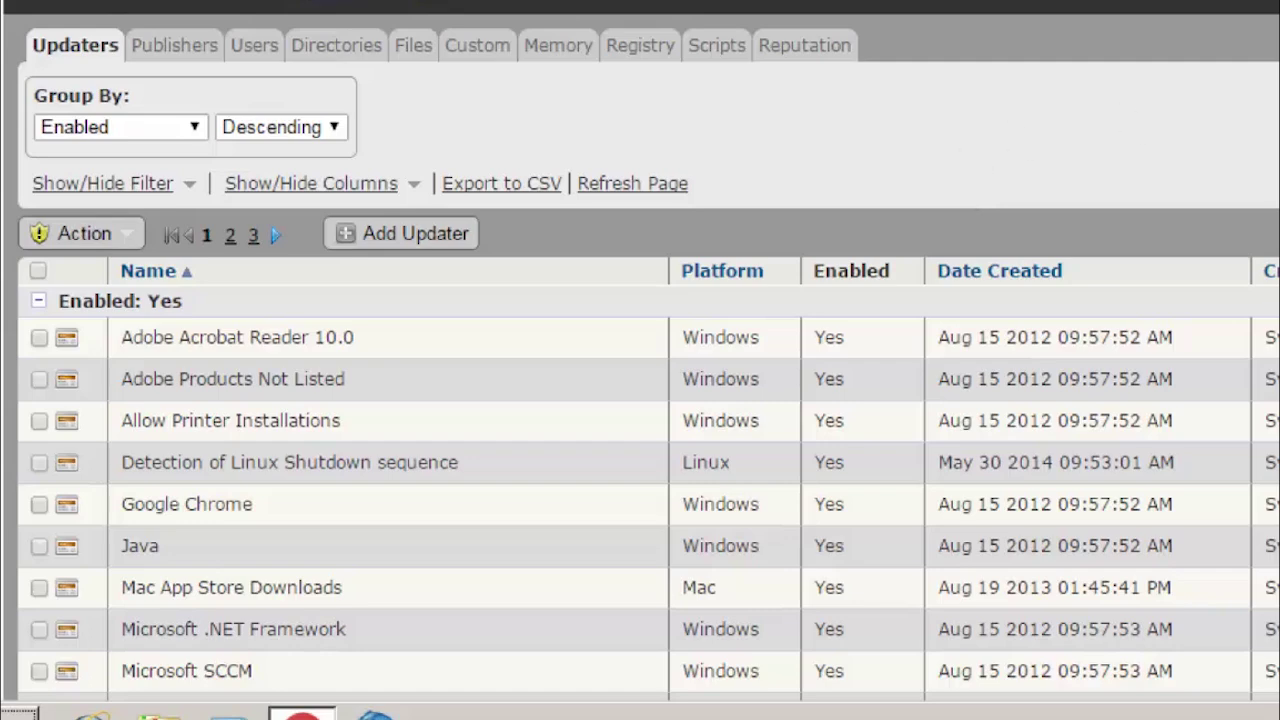
# Review the Updaters list, highlighting the Google Chrome, .NET Framework and Microsoft SCCM entries.
pyautogui.scroll(-3, 640, 400)
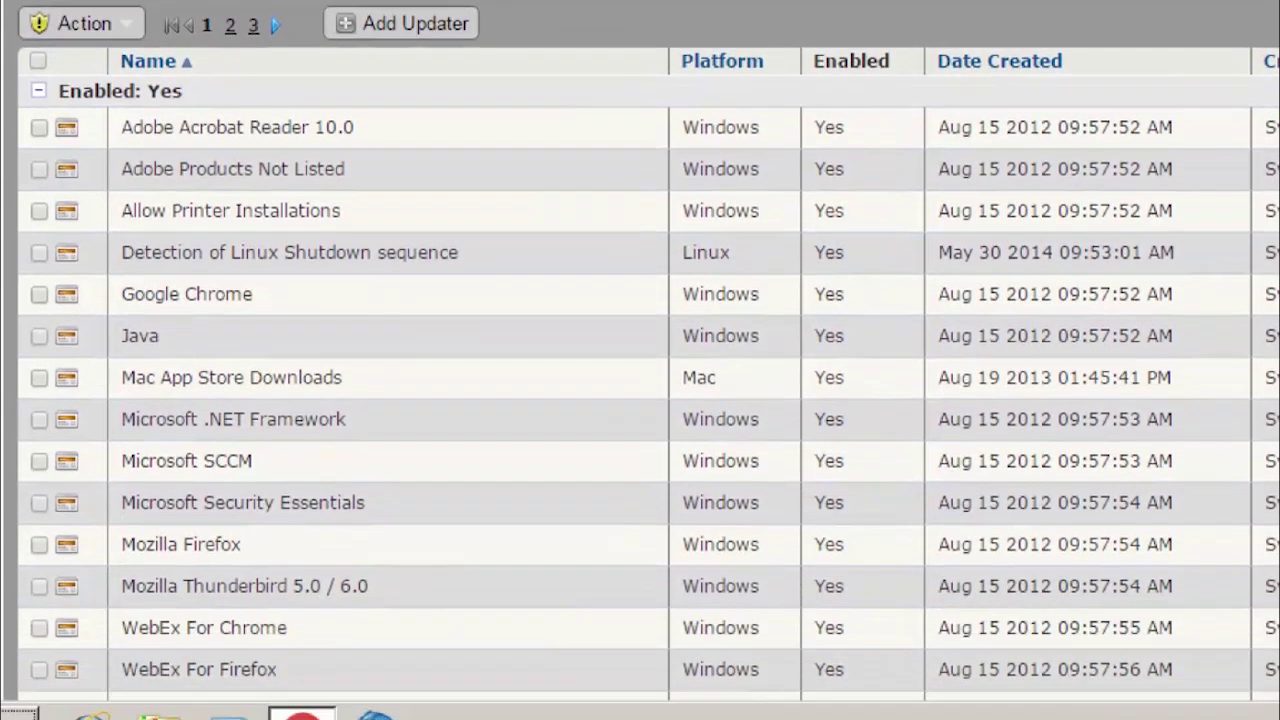
pyautogui.moveTo(276, 296); pyautogui.dragTo(120, 298)
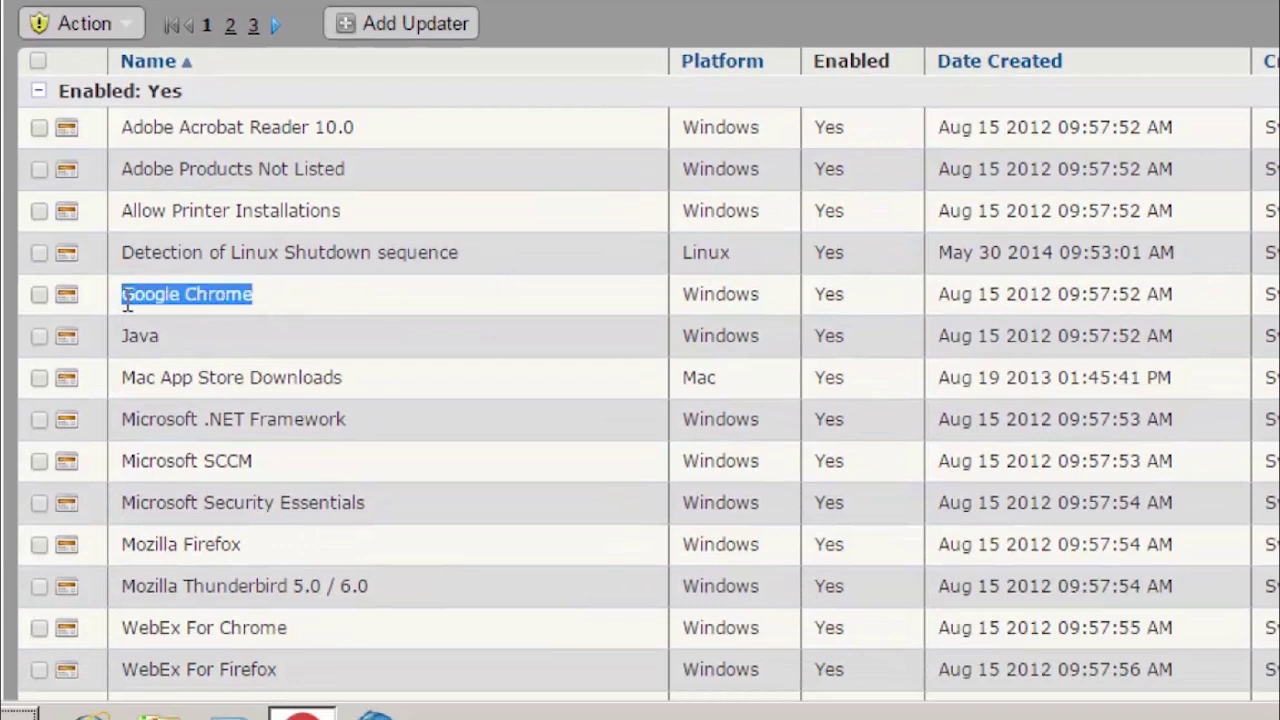
pyautogui.moveTo(348, 424); pyautogui.dragTo(197, 432)
pyautogui.moveTo(258, 462); pyautogui.dragTo(202, 463)
pyautogui.scroll(2, 855, 312)
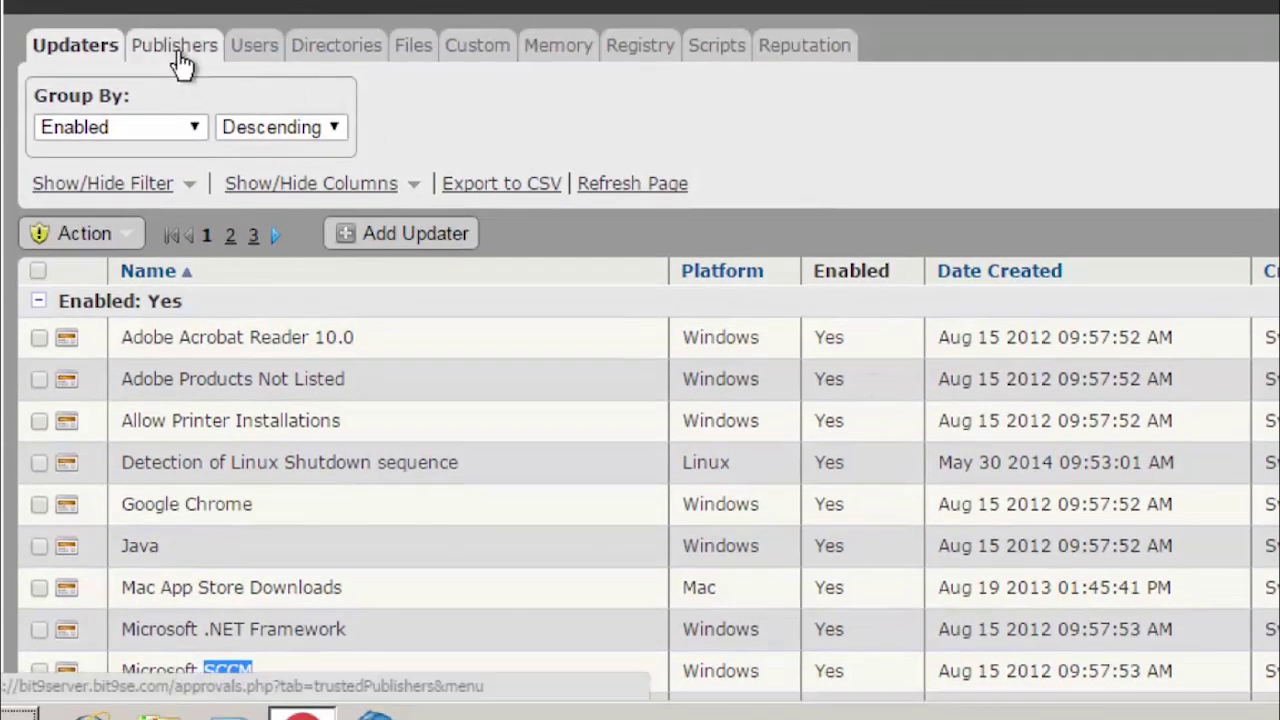
# Browse the Publishers, Directories and Files rules, ending on the Reputation approvals page.
pyautogui.click(178, 54)
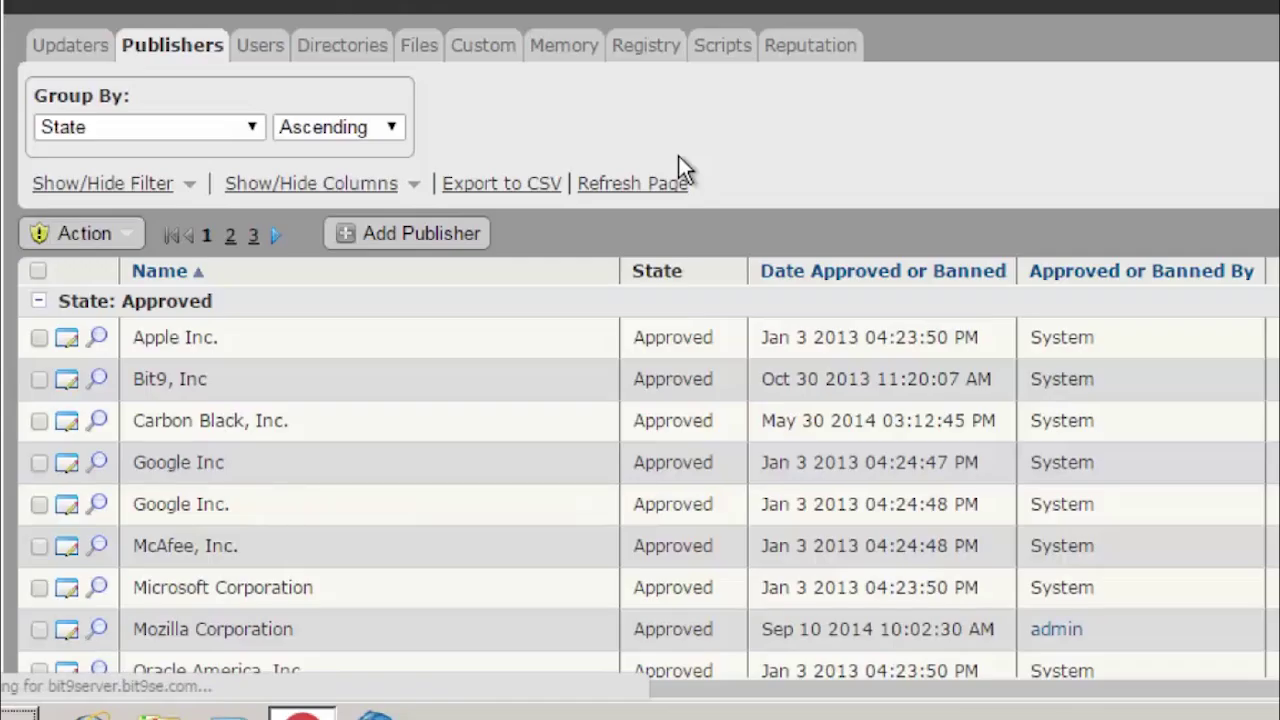
pyautogui.scroll(-1, 640, 400)
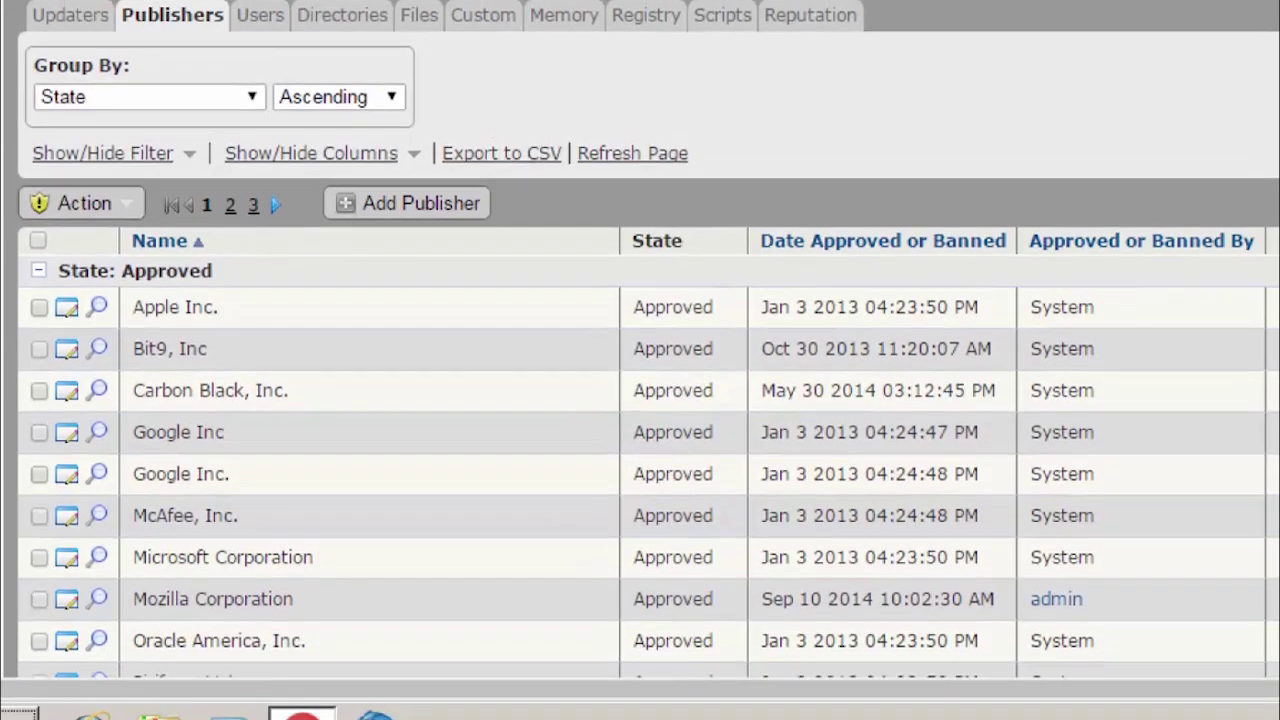
pyautogui.scroll(-1, 640, 400)
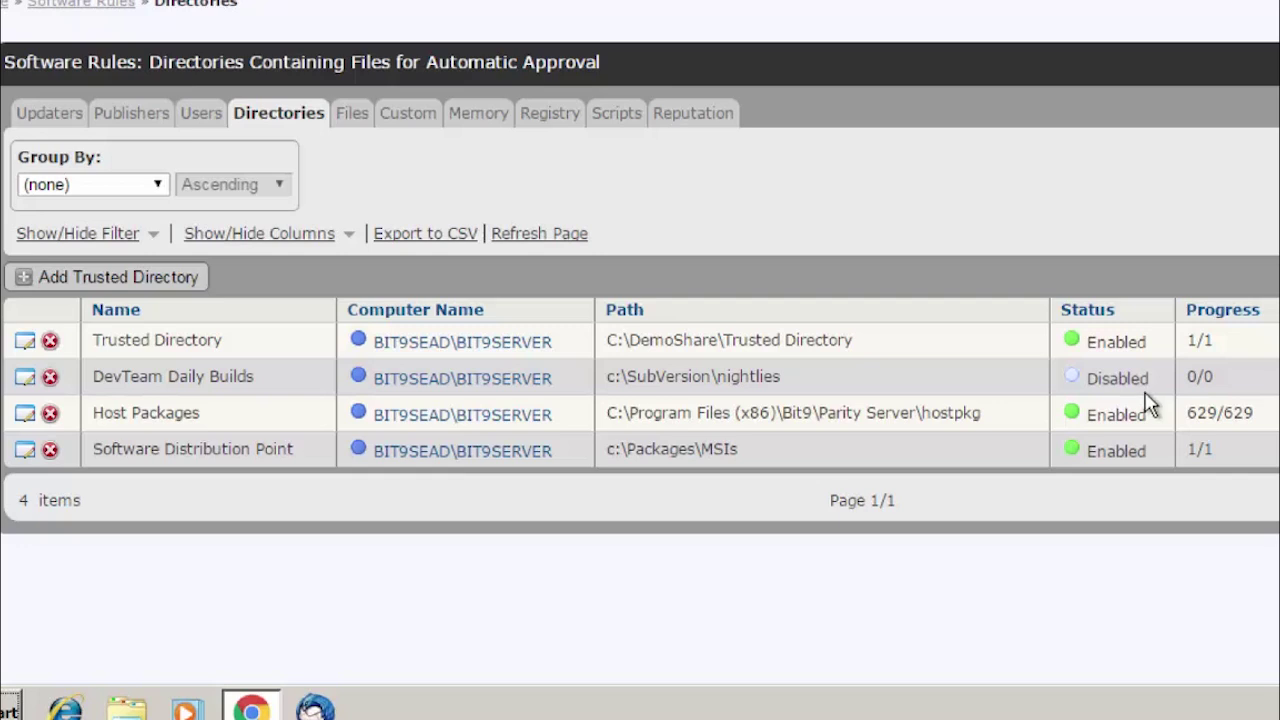
pyautogui.moveTo(858, 340); pyautogui.dragTo(717, 338)
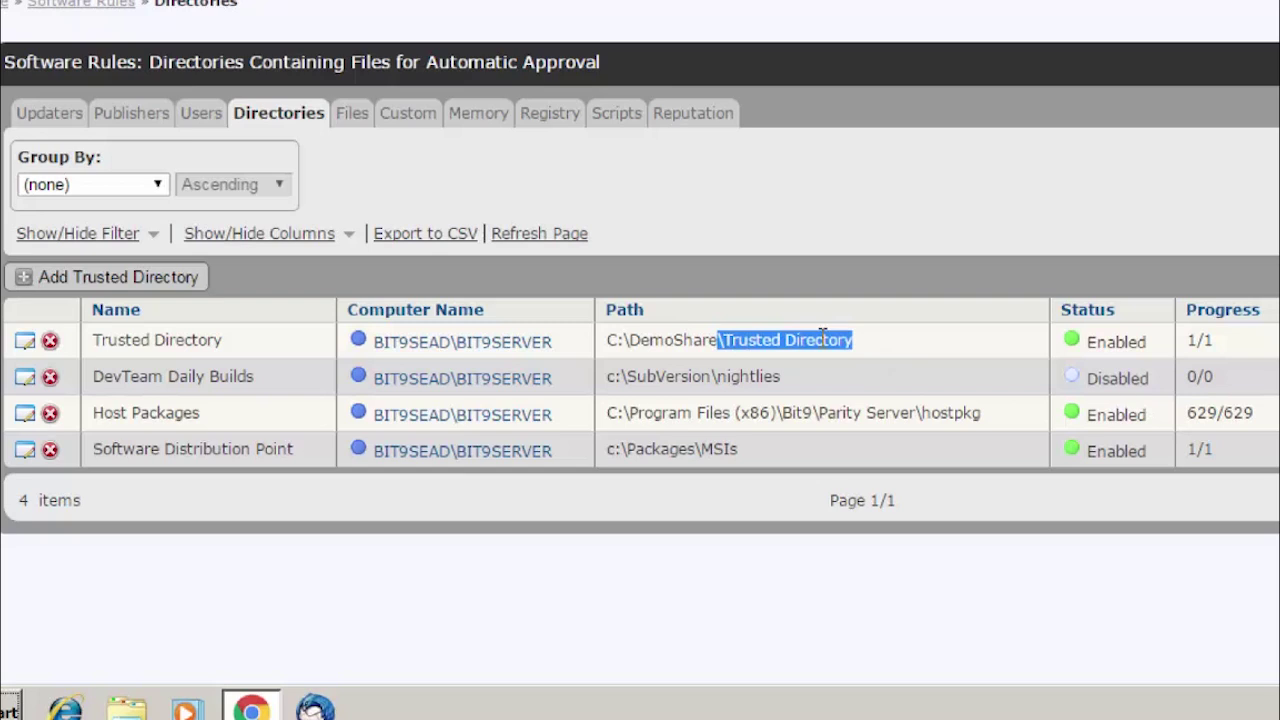
pyautogui.click(355, 115)
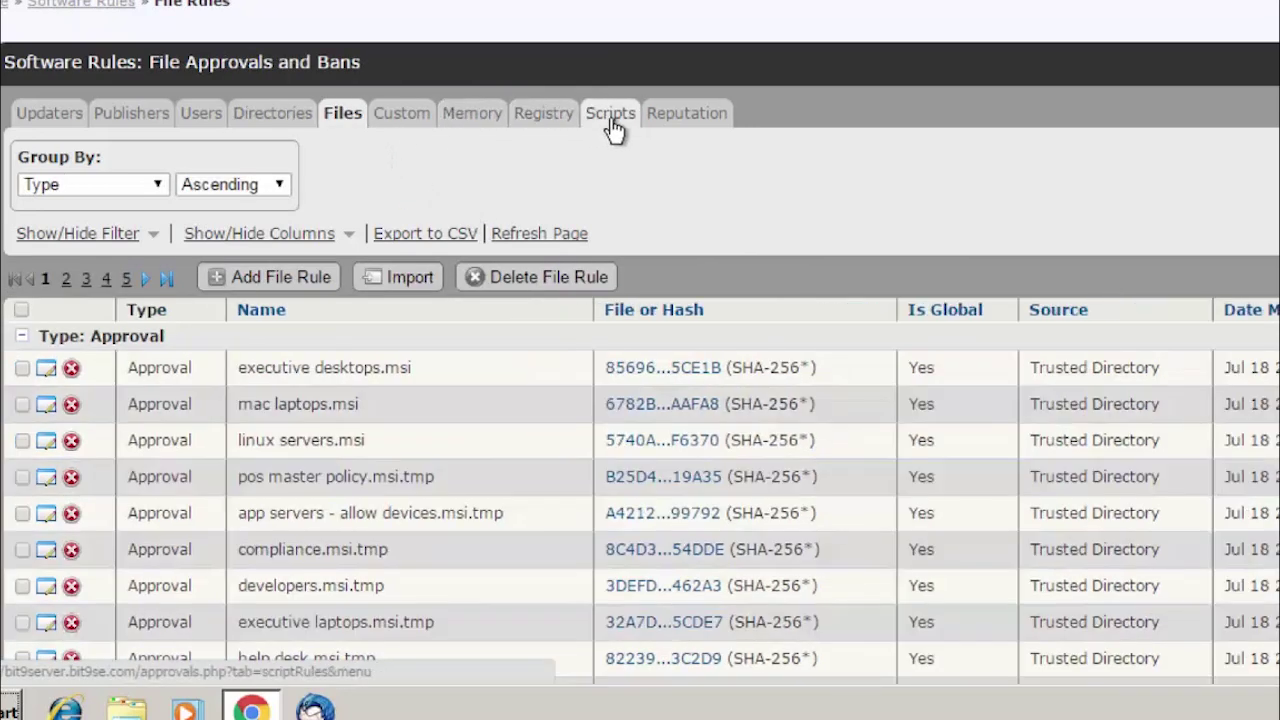
pyautogui.click(686, 118)
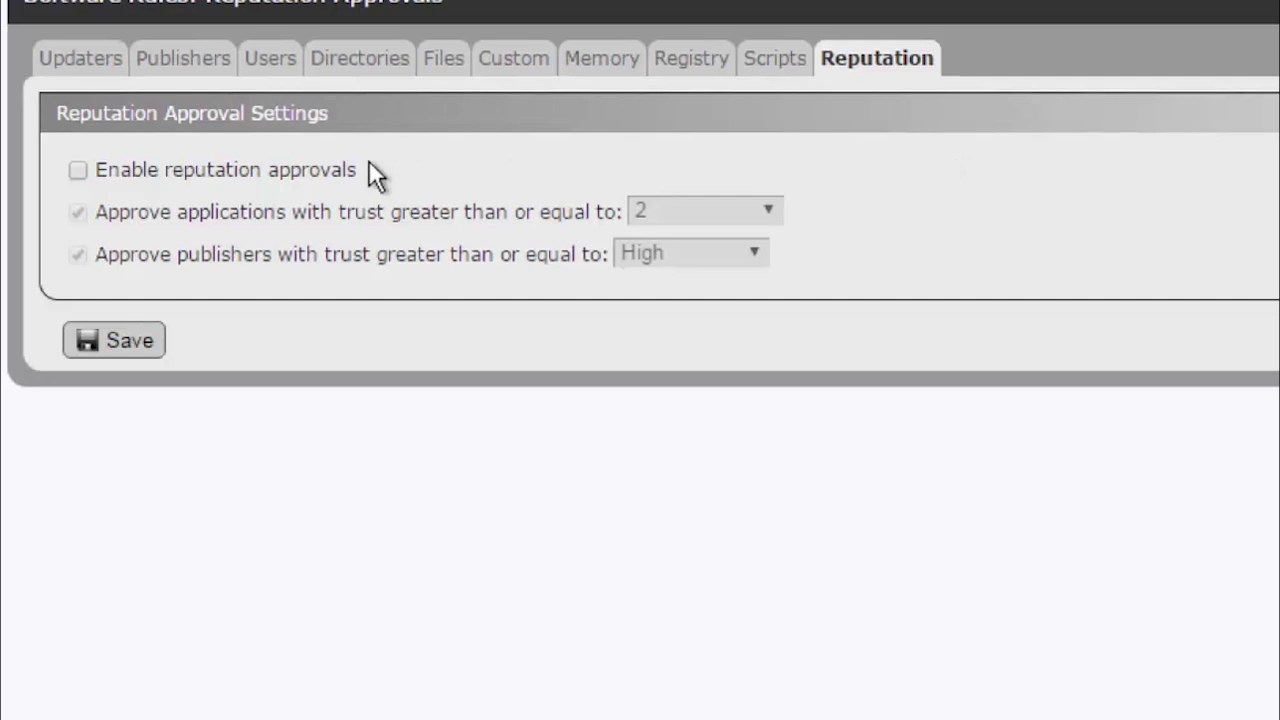
# Enable reputation approvals for applications with trust 8 or higher, with publisher approval unchecked.
pyautogui.click(78, 171)
pyautogui.click(79, 254)
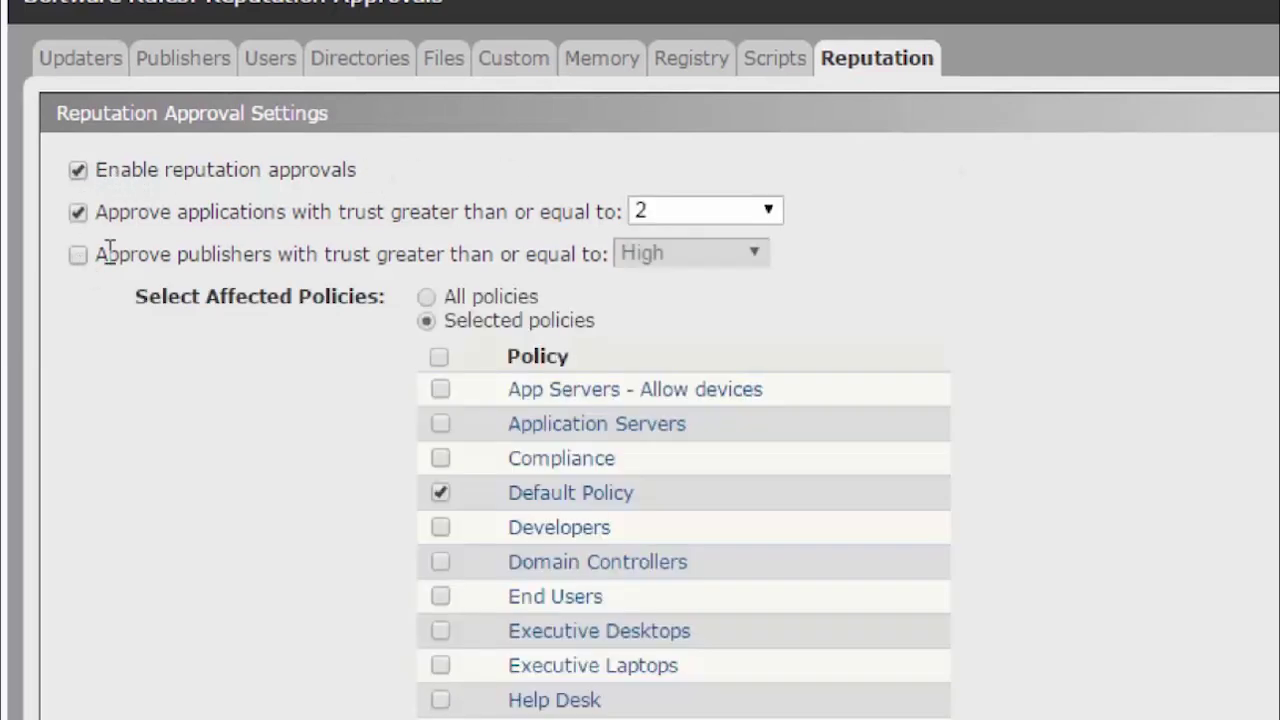
pyautogui.click(745, 214)
pyautogui.click(745, 292)
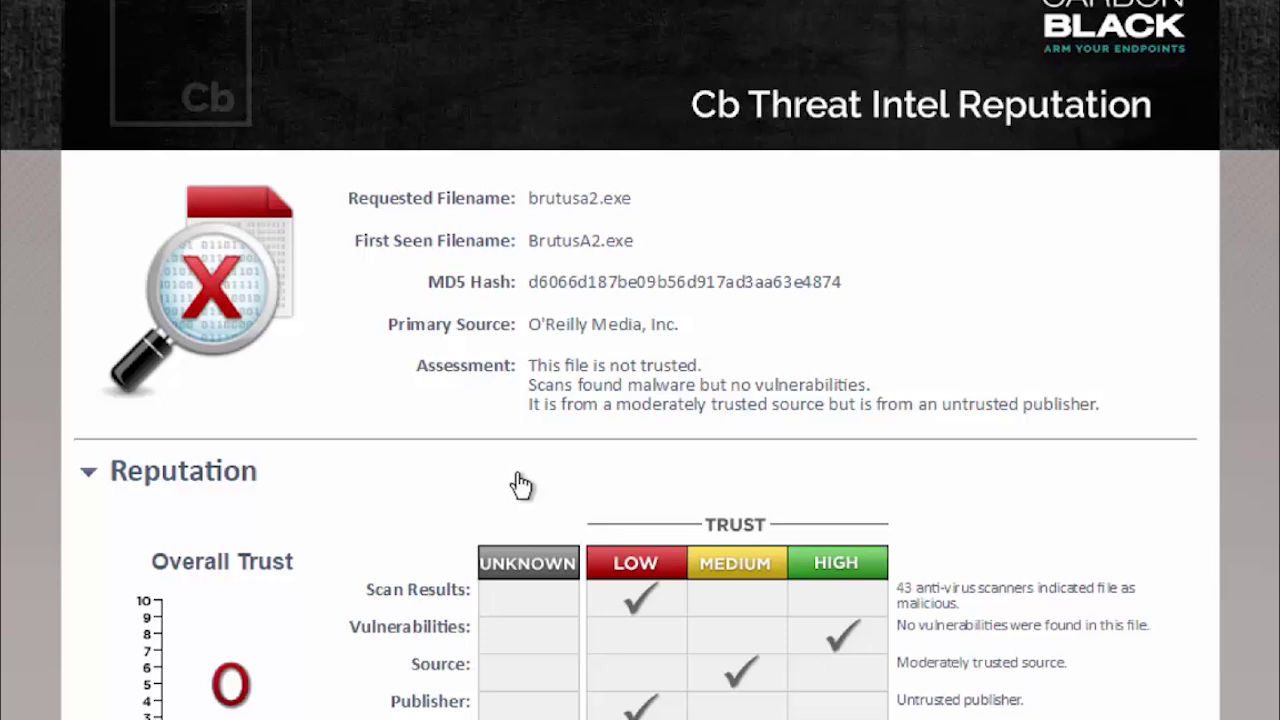
pyautogui.scroll(-2, 521, 485)
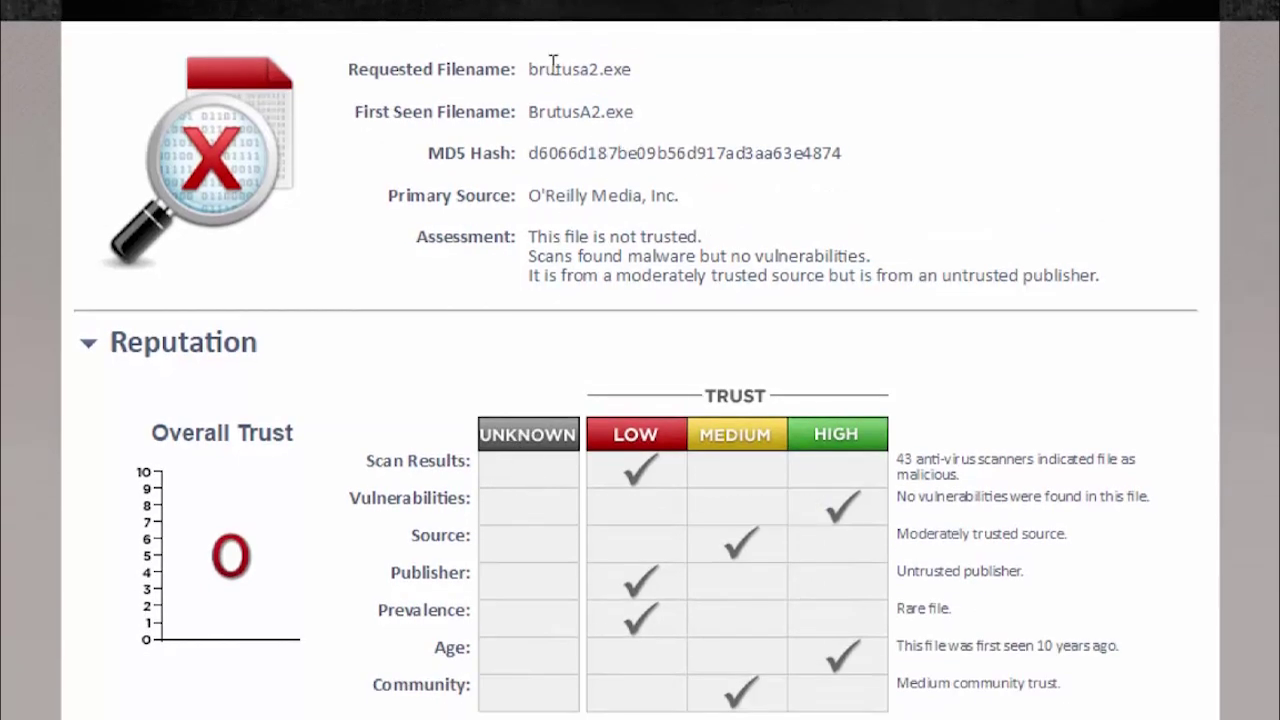
pyautogui.moveTo(528, 68); pyautogui.dragTo(638, 85)
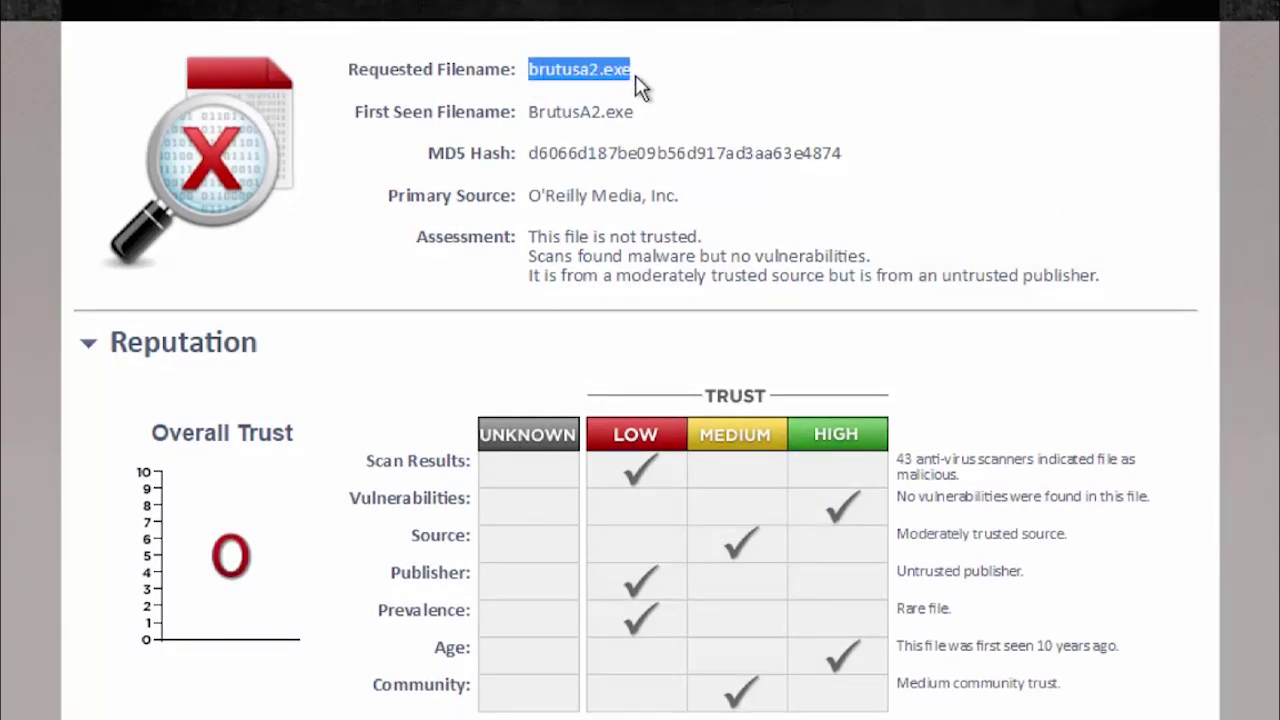
pyautogui.scroll(-2, 343, 391)
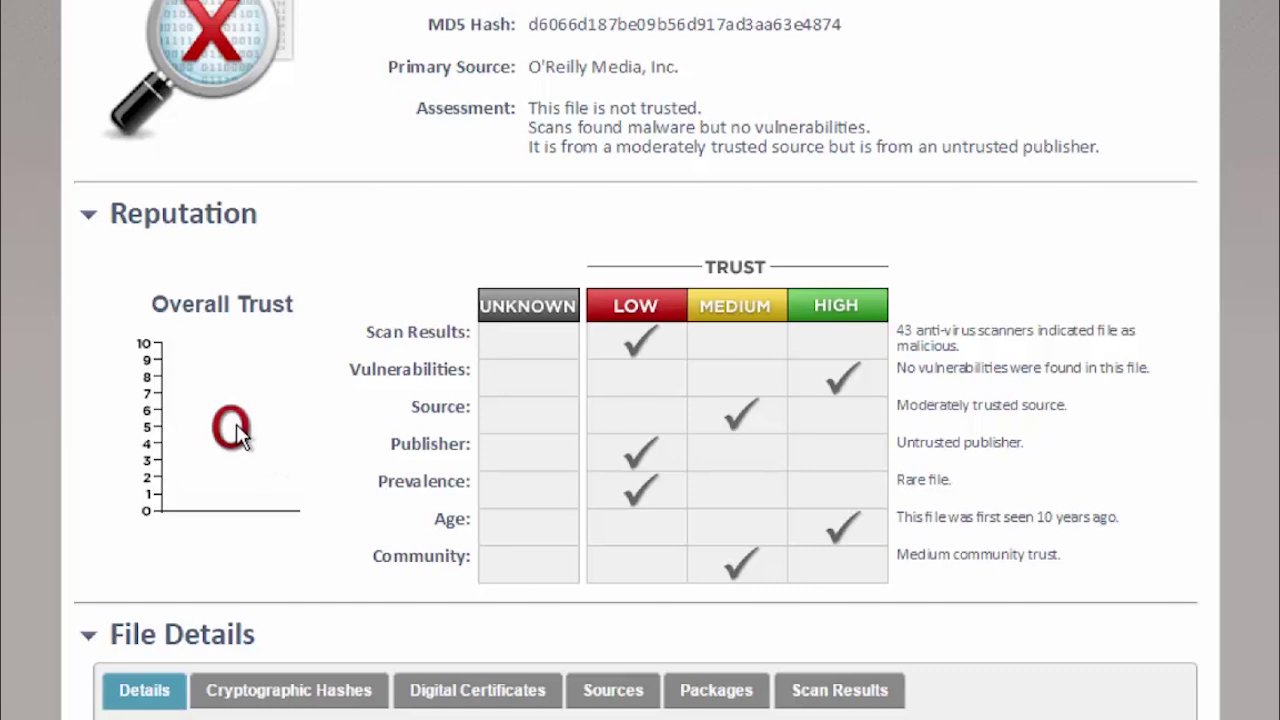
pyautogui.scroll(-2, 330, 445)
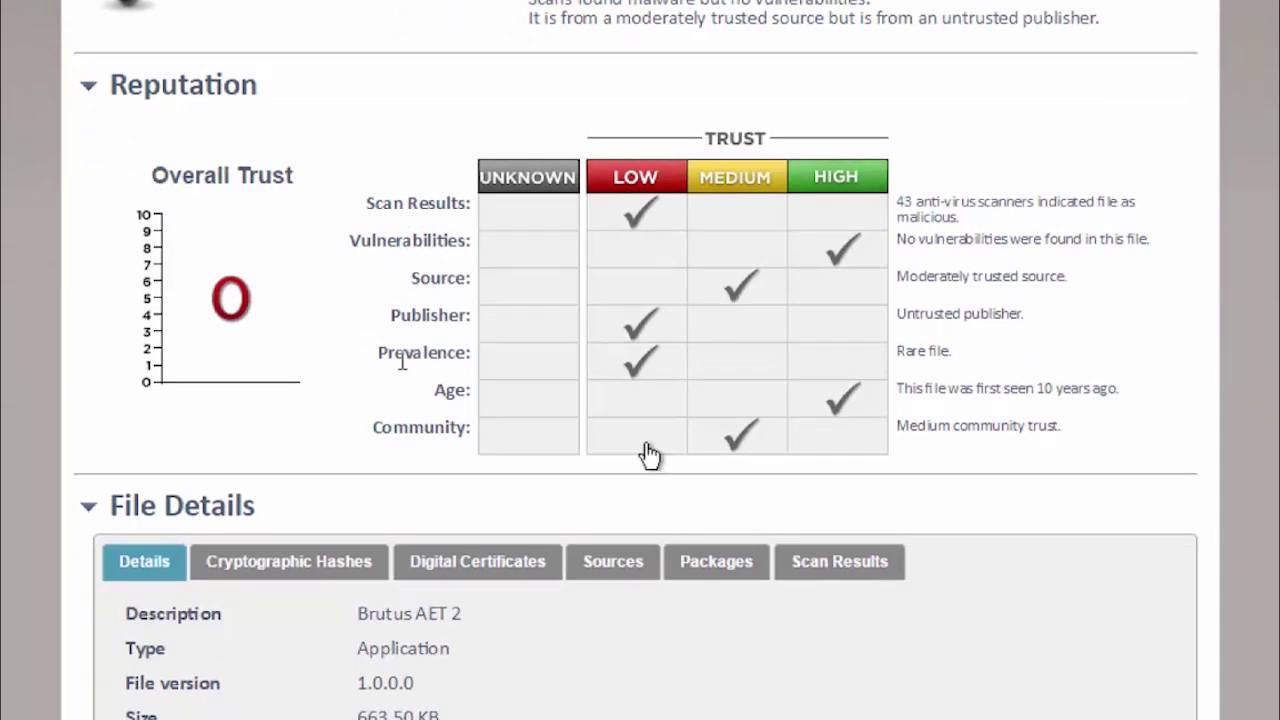
pyautogui.click(866, 572)
pyautogui.scroll(-1, 963, 383)
pyautogui.scroll(-1, 963, 383)
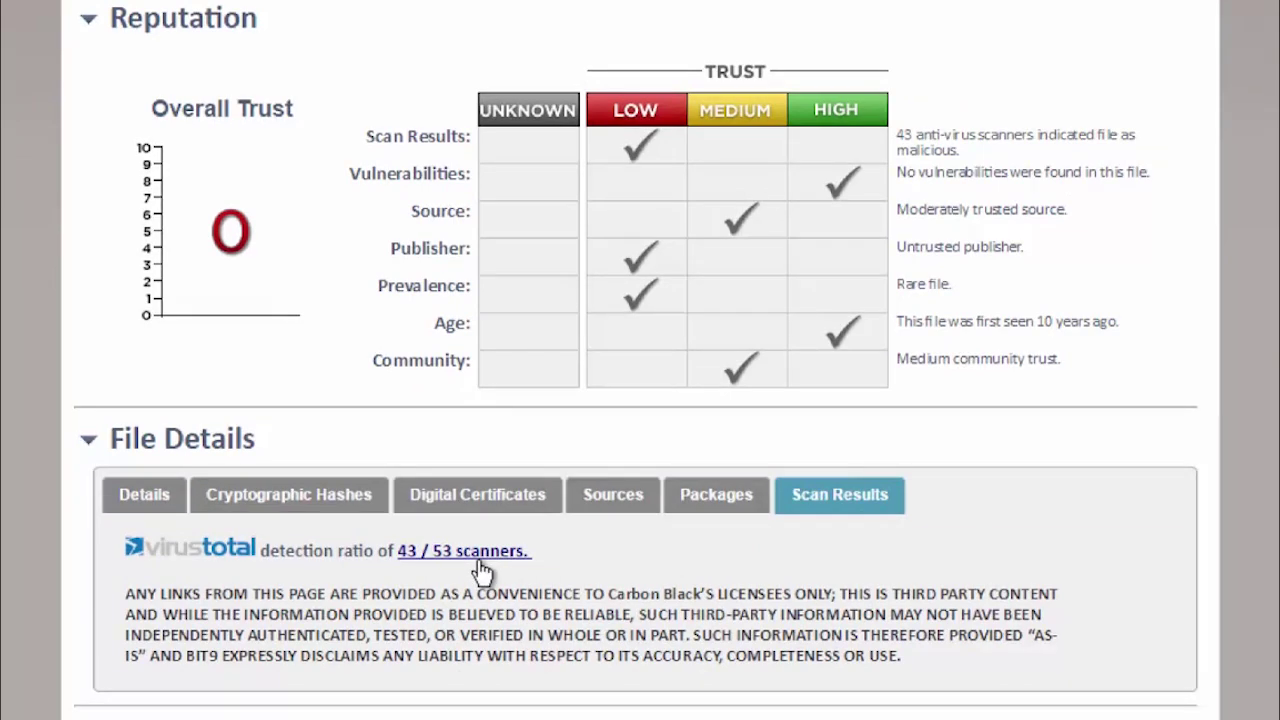
pyautogui.click(720, 498)
pyautogui.scroll(-2, 521, 545)
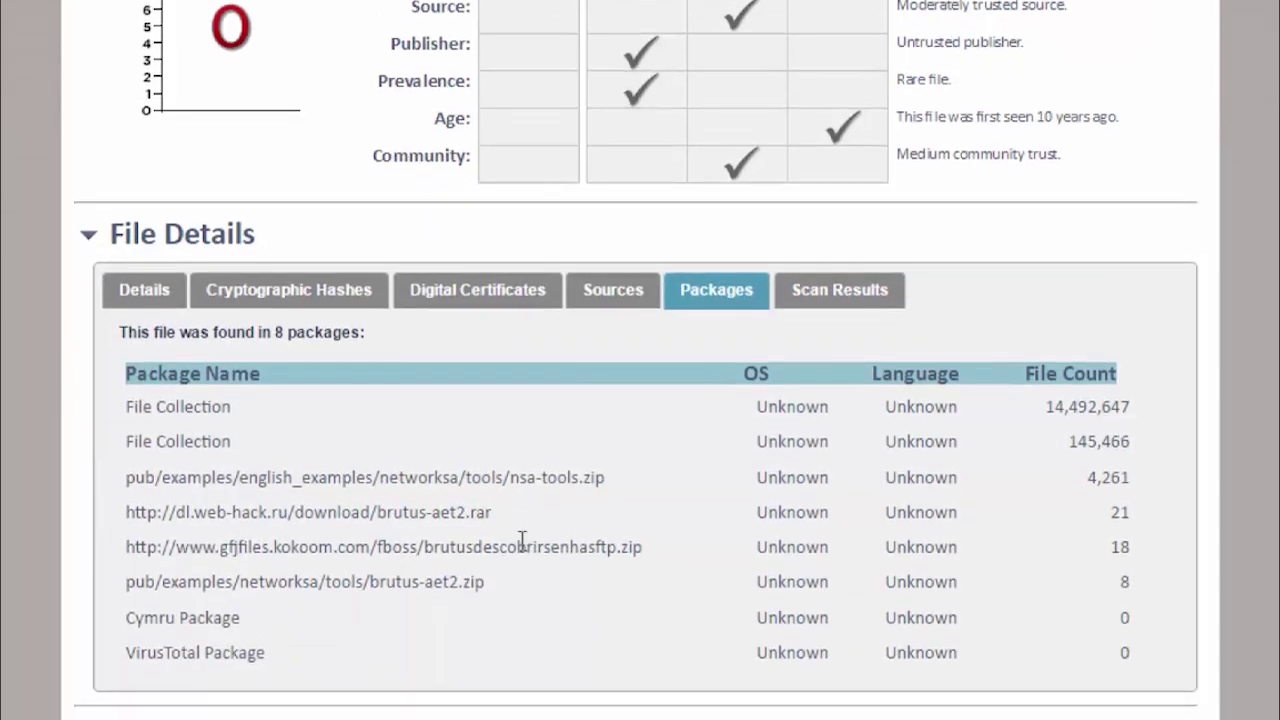
pyautogui.moveTo(605, 480); pyautogui.dragTo(510, 484)
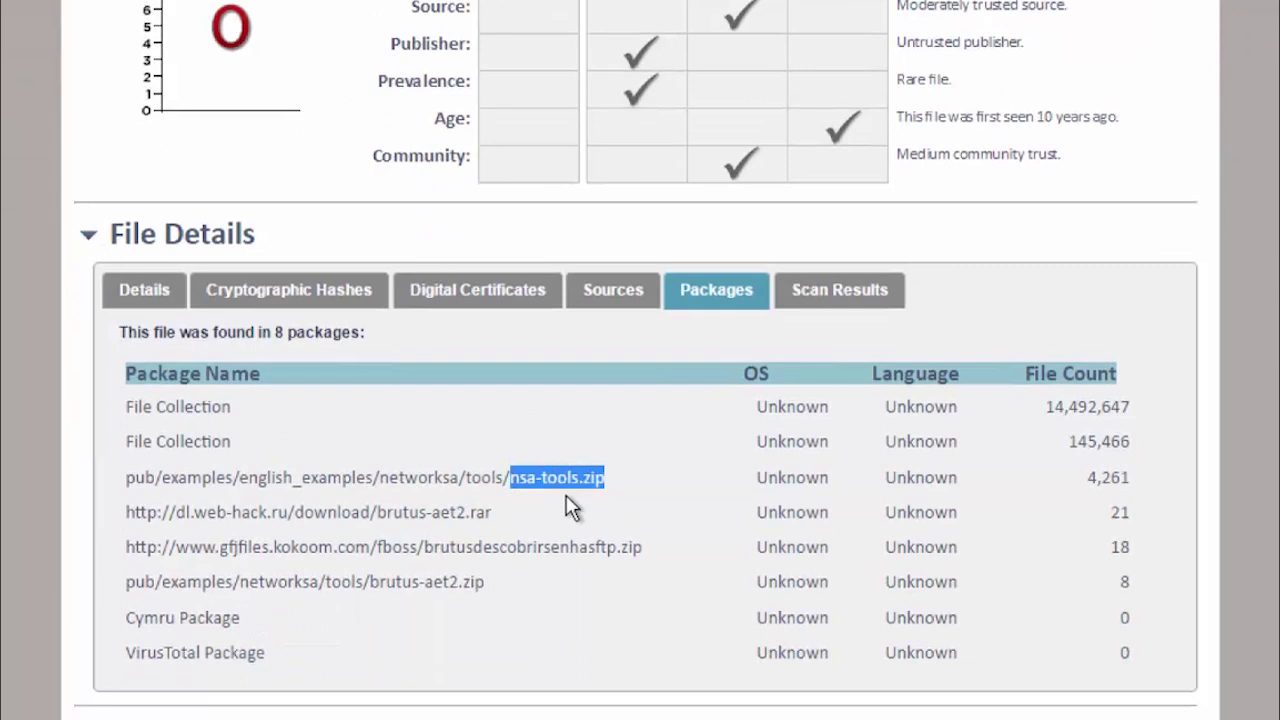
pyautogui.click(614, 302)
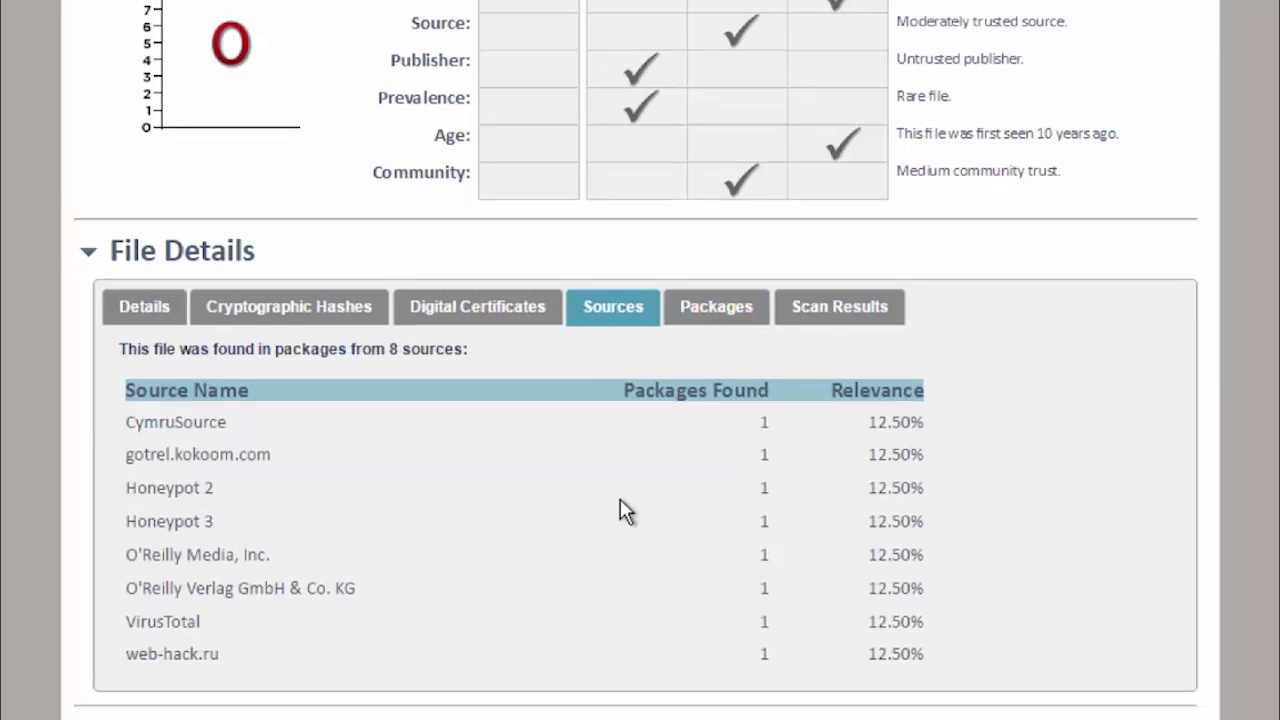
pyautogui.scroll(6, 620, 500)
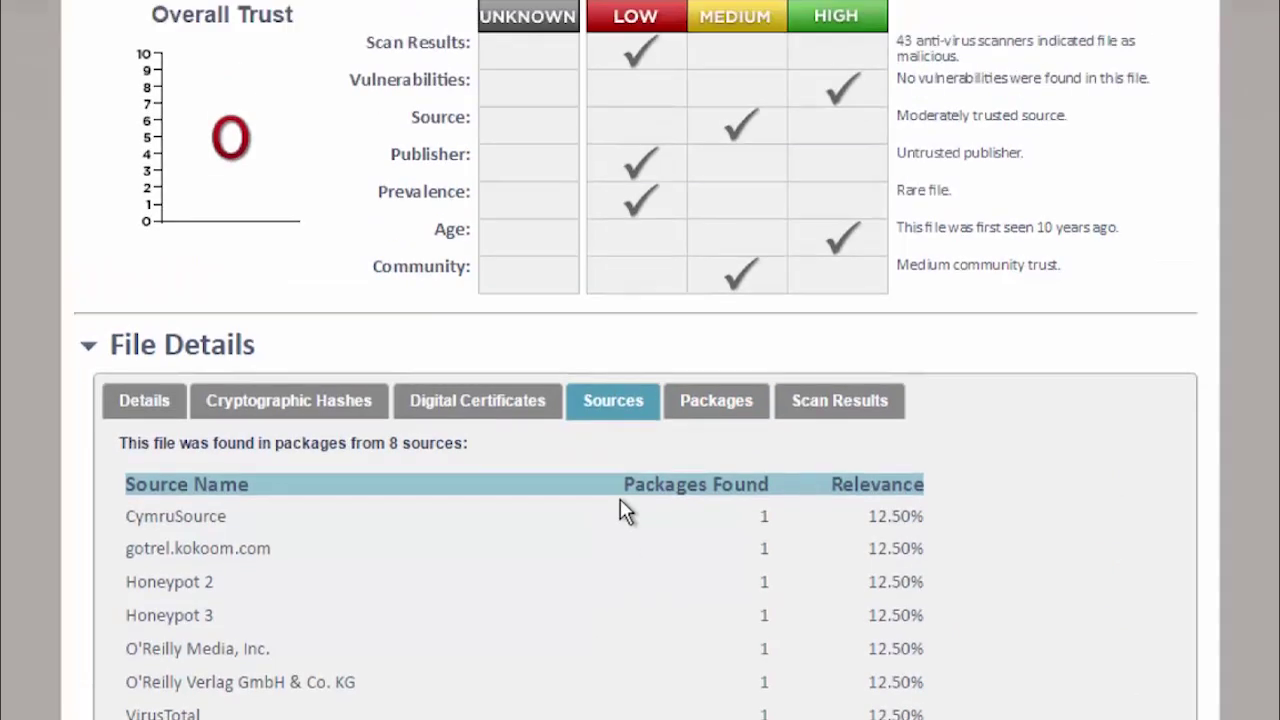
pyautogui.scroll(-1, 620, 500)
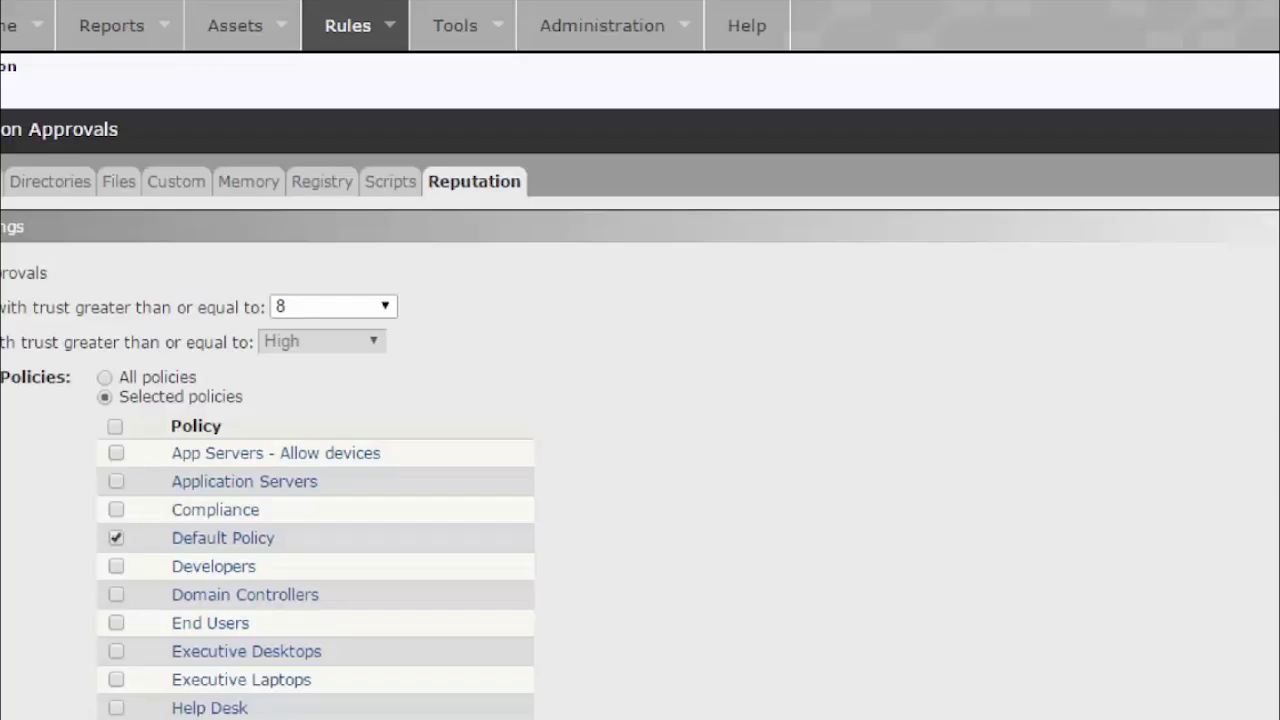
# Go to Rules > Event Rules without saving settings and start a new event rule.
pyautogui.click(352, 30)
pyautogui.click(377, 168)
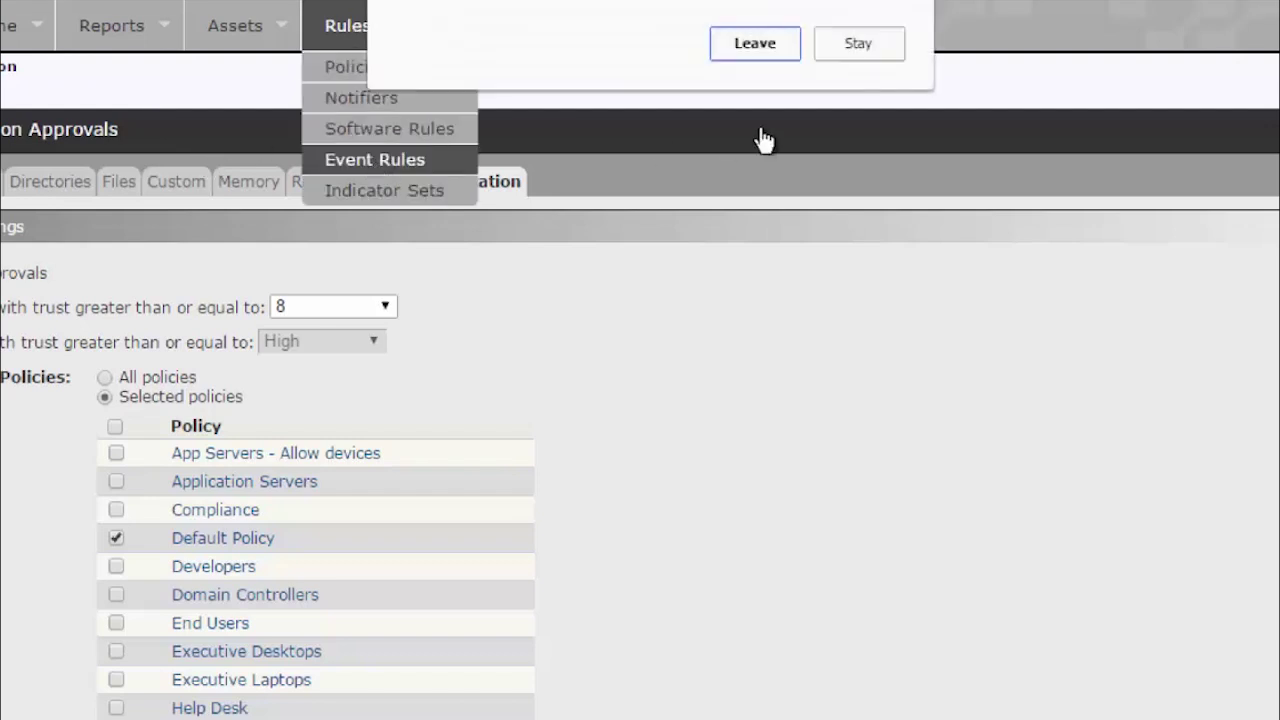
pyautogui.click(752, 43)
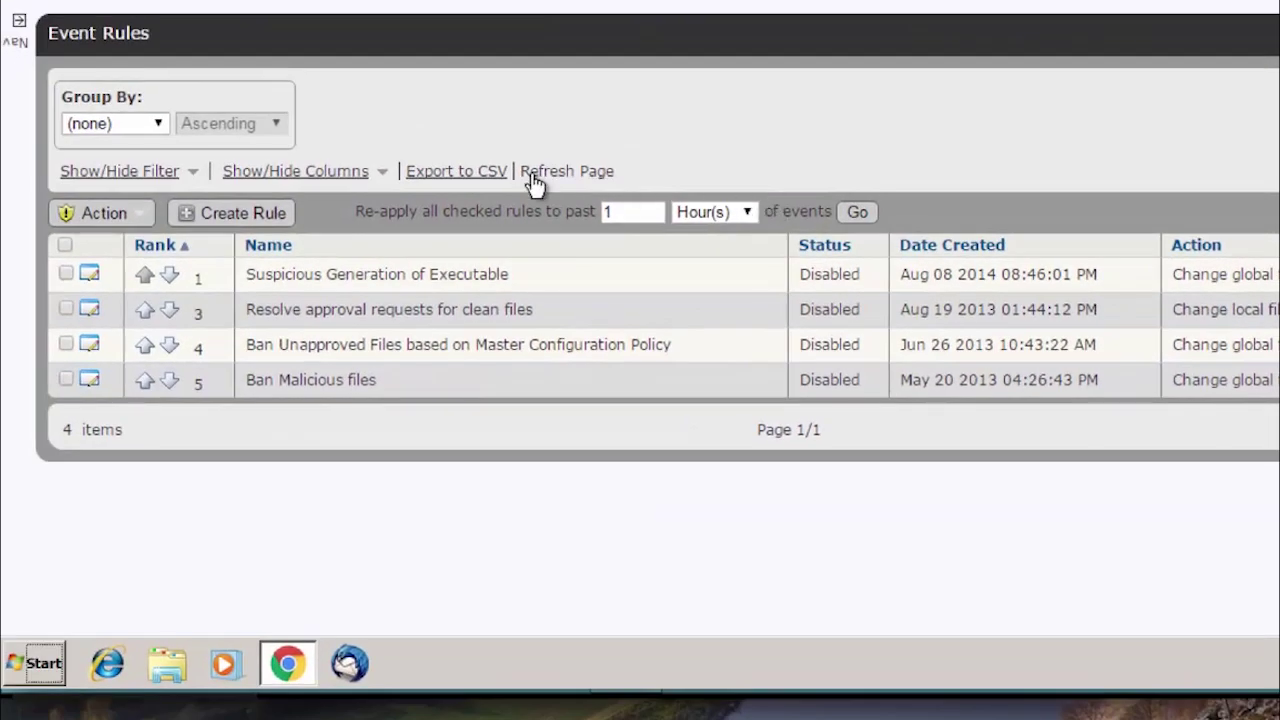
pyautogui.click(248, 218)
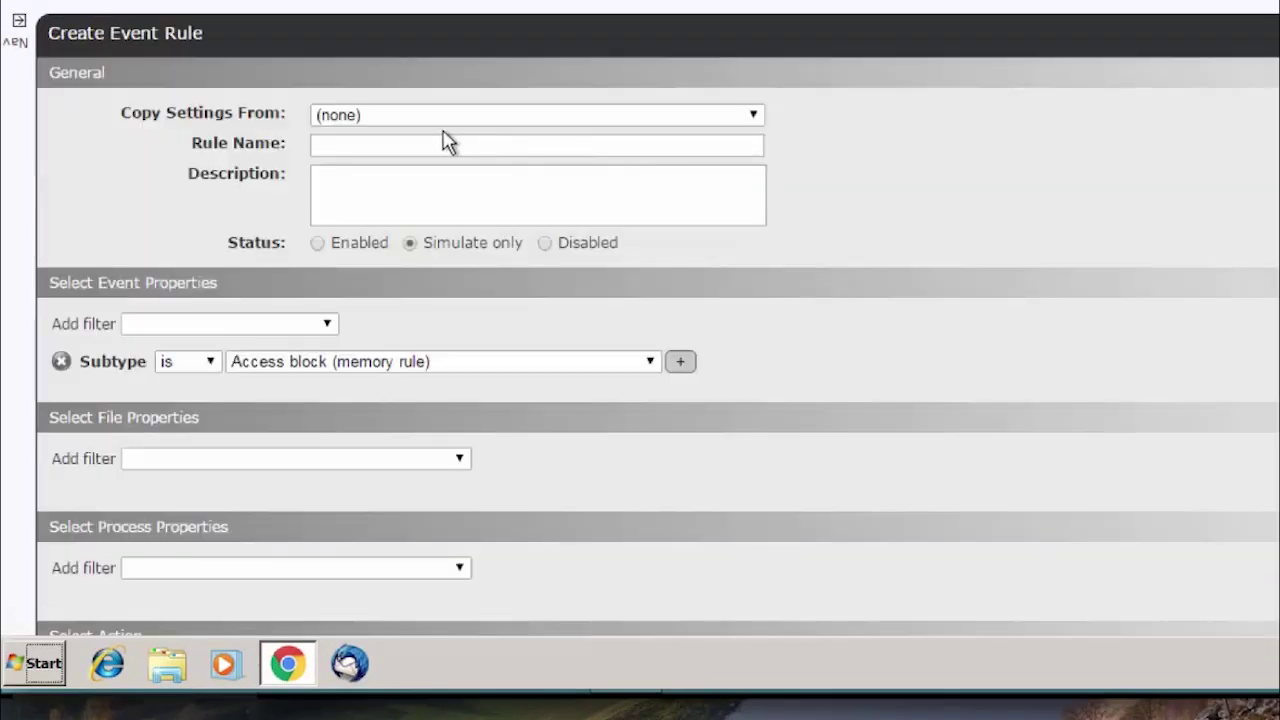
# Enter 'Detonate to Cb File Analysis' as the event rule's name.
pyautogui.click(432, 147)
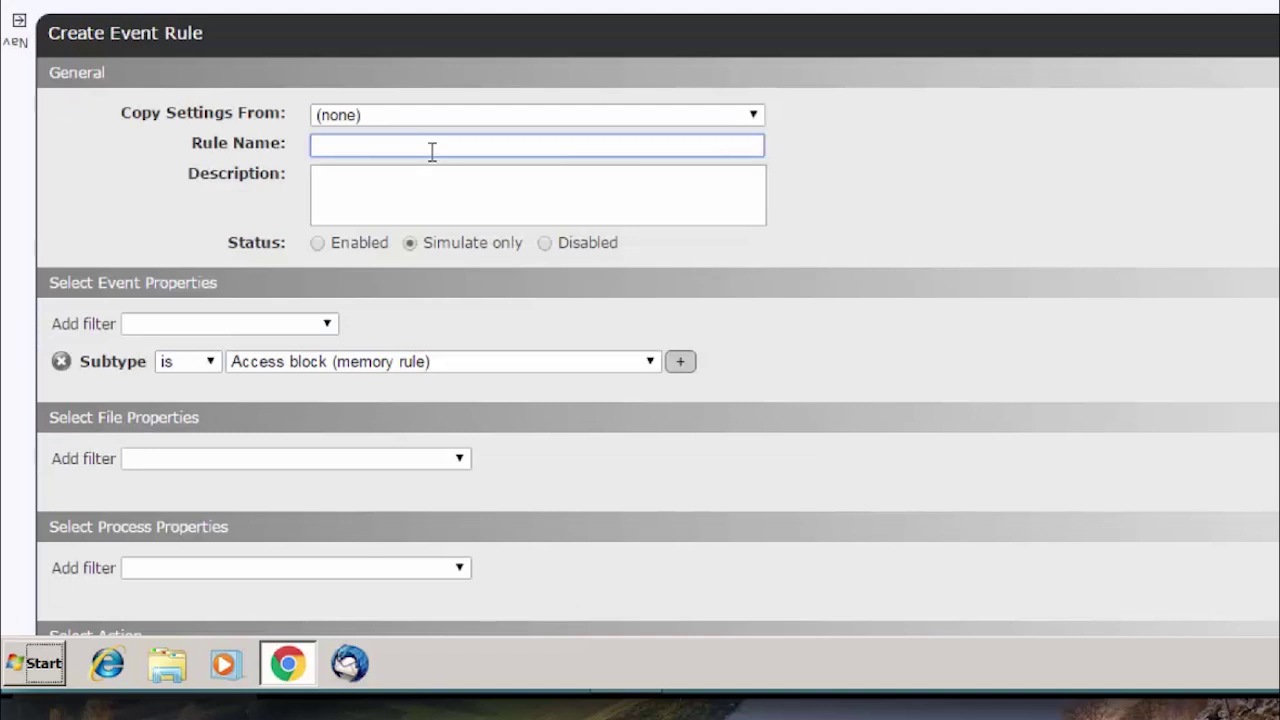
pyautogui.write('Detonate to Cb File A')
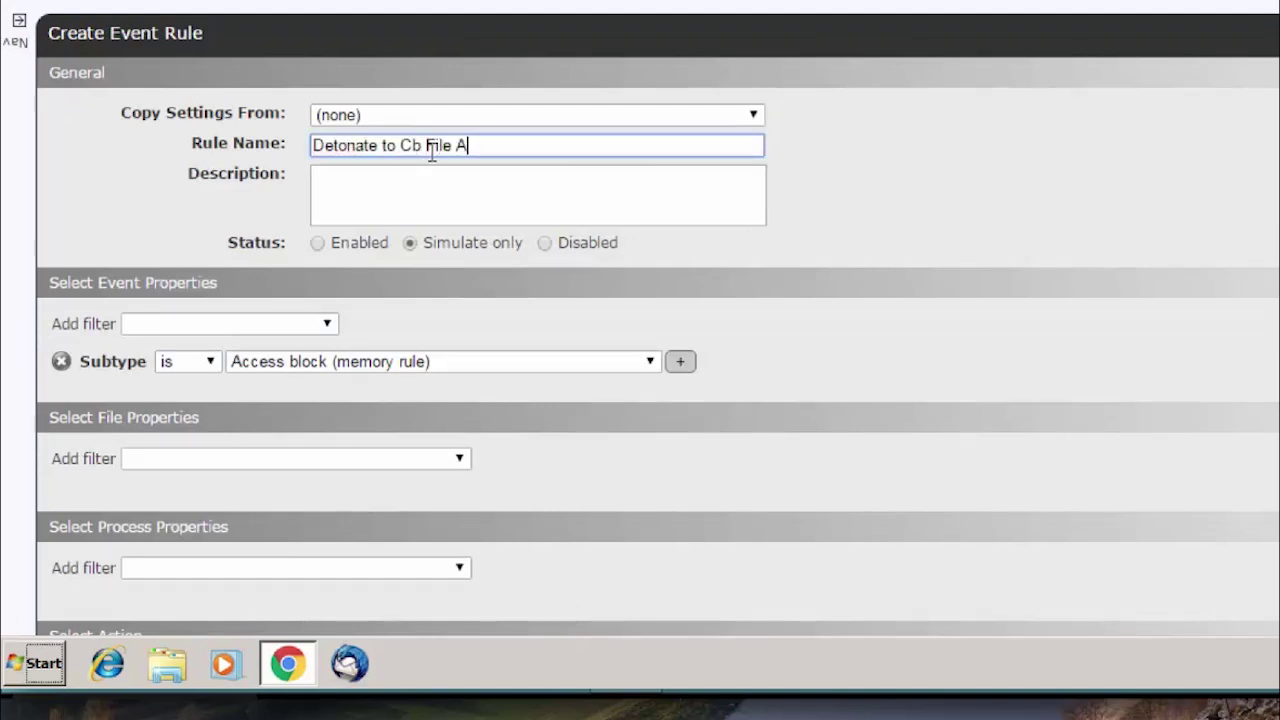
pyautogui.write('nalysis')
pyautogui.click(860, 254)
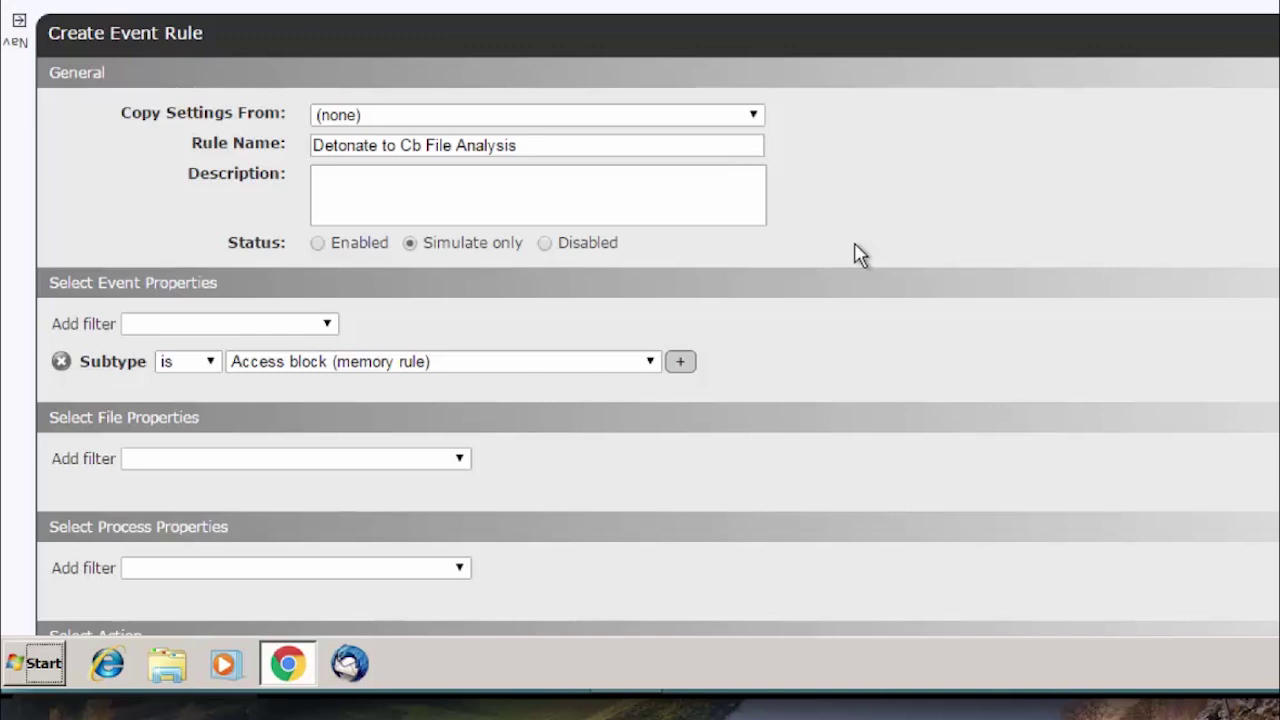
pyautogui.scroll(-3, 855, 254)
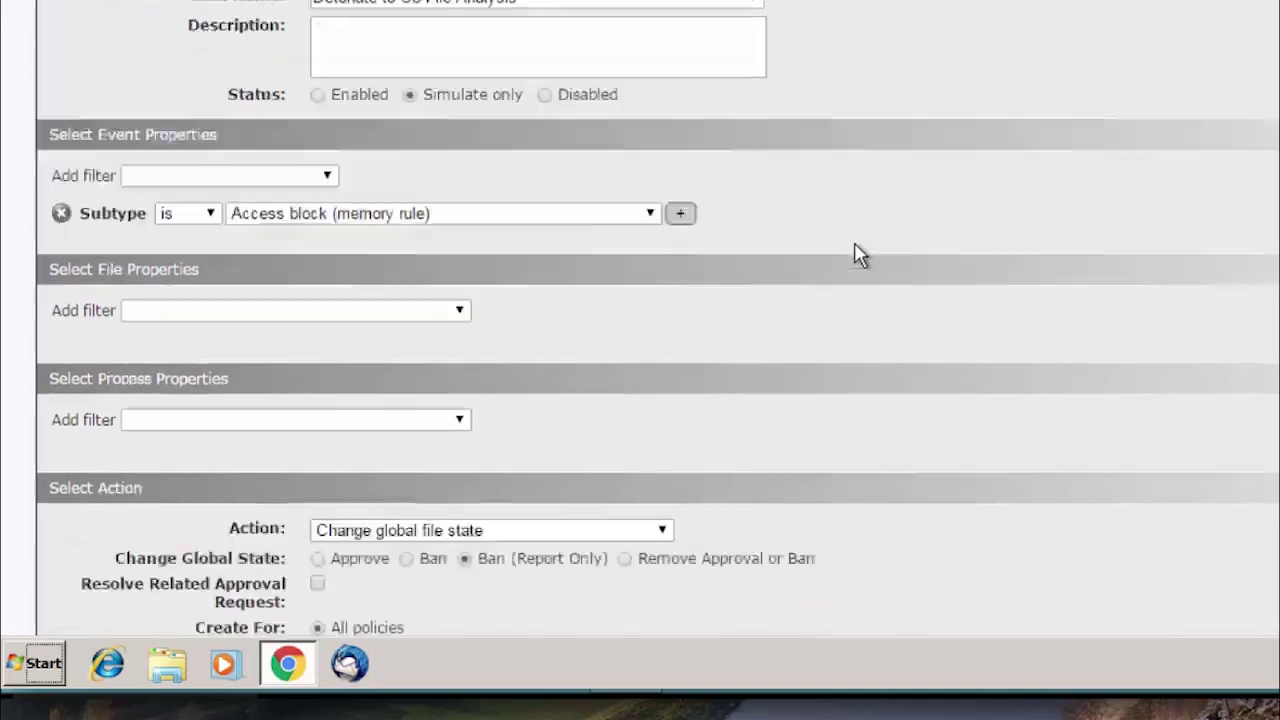
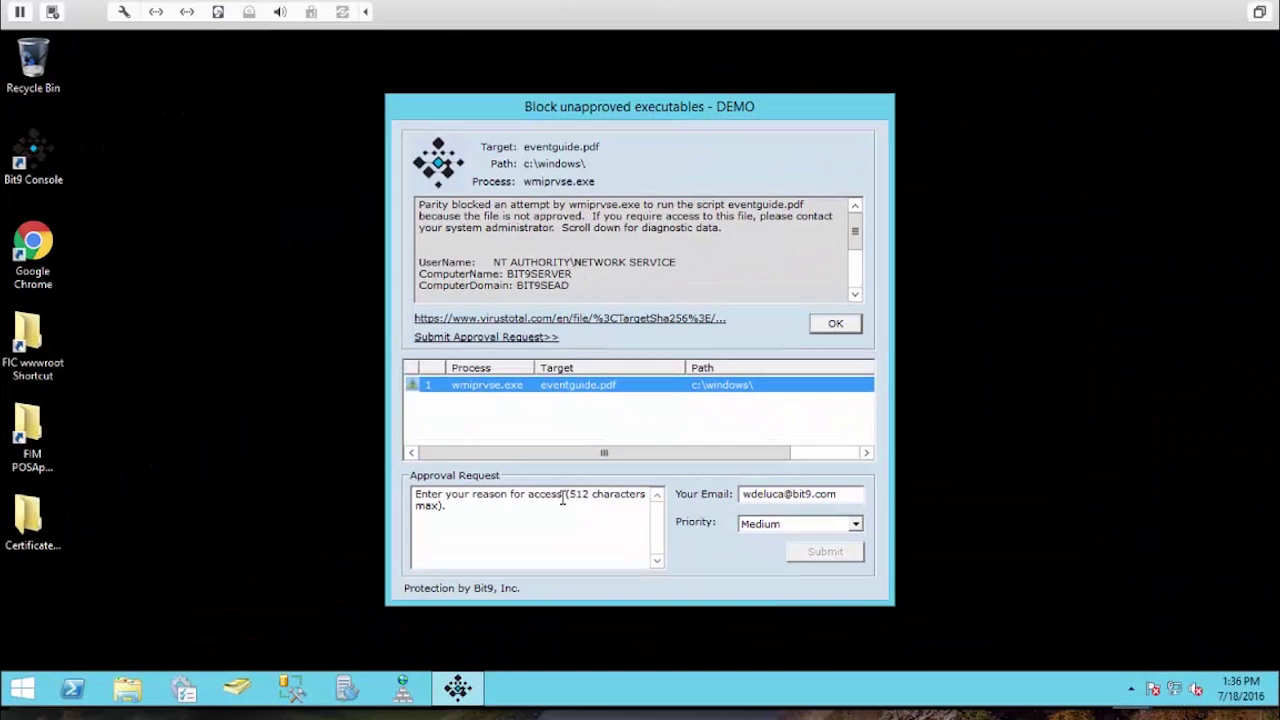
# Enter the approval request reason 'Hi Carbon Black Admin I need this' for eventguide.pdf.
pyautogui.click(541, 508)
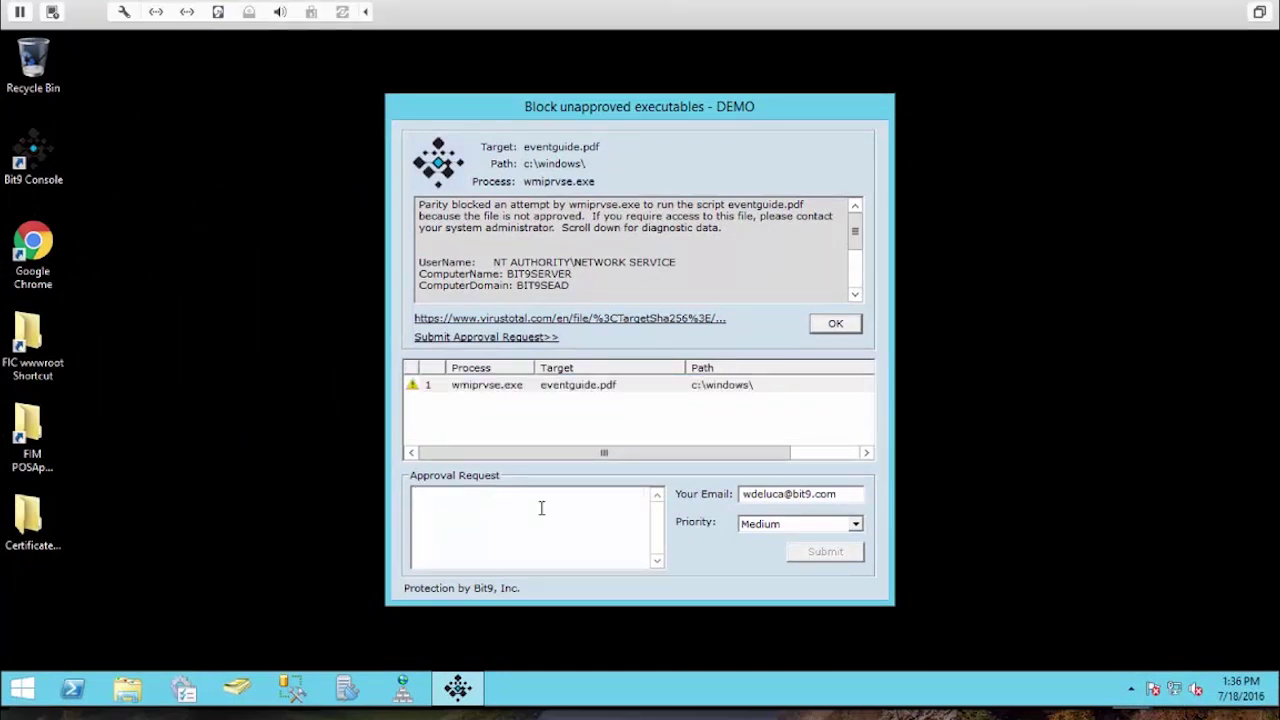
pyautogui.write('Hi Carbon Black Admin I need this')
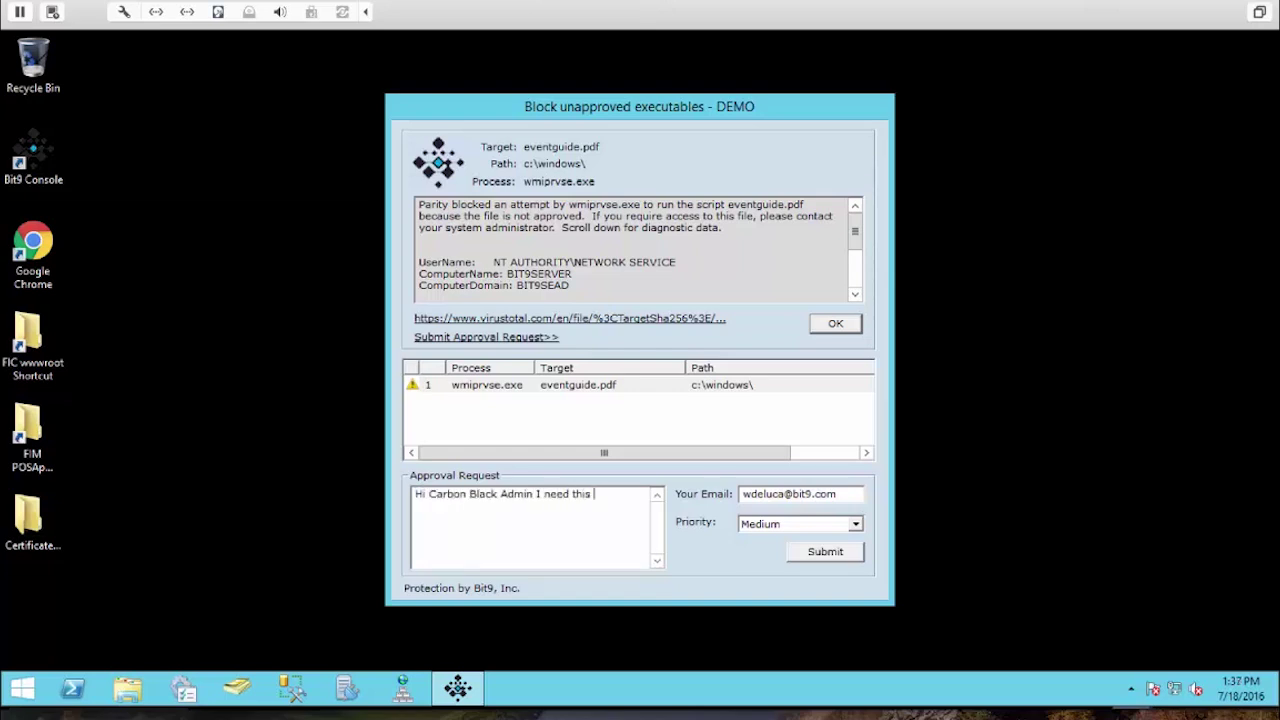
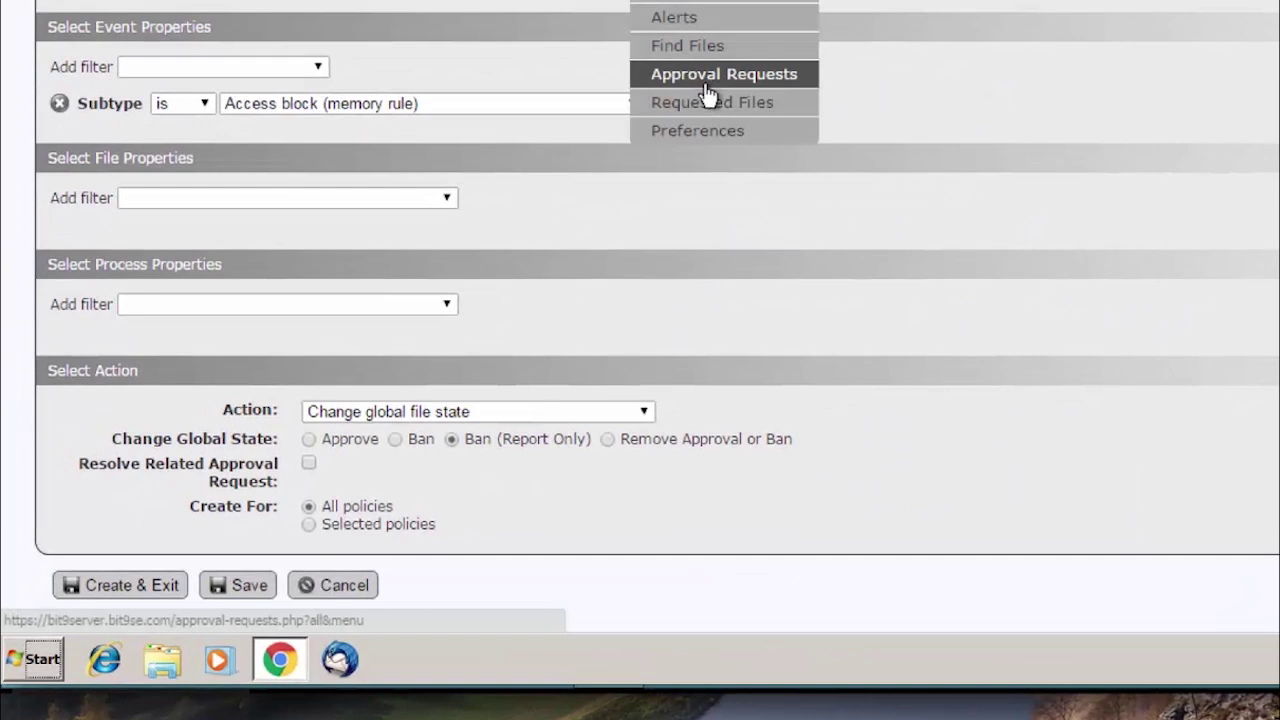
# Inspect the eventguide.pdf approval request's File Information on BIT9SERVER, then move to Software Rules.
pyautogui.click(724, 74)
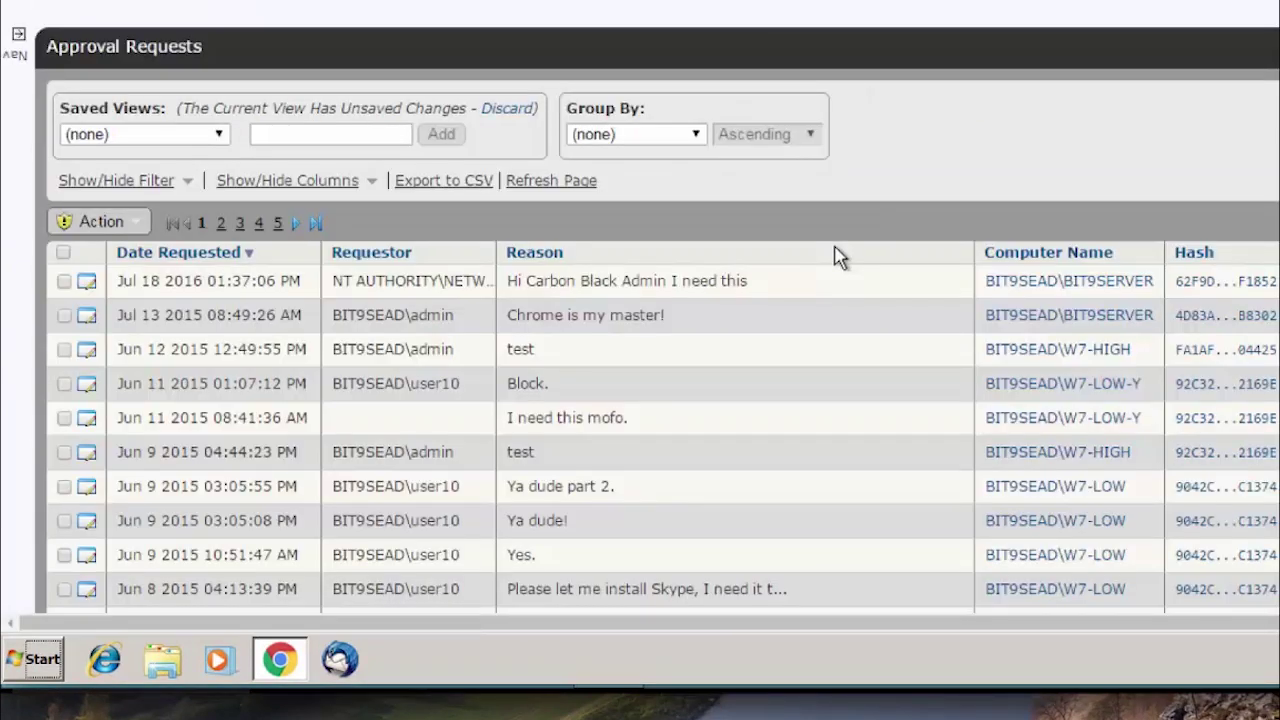
pyautogui.click(86, 285)
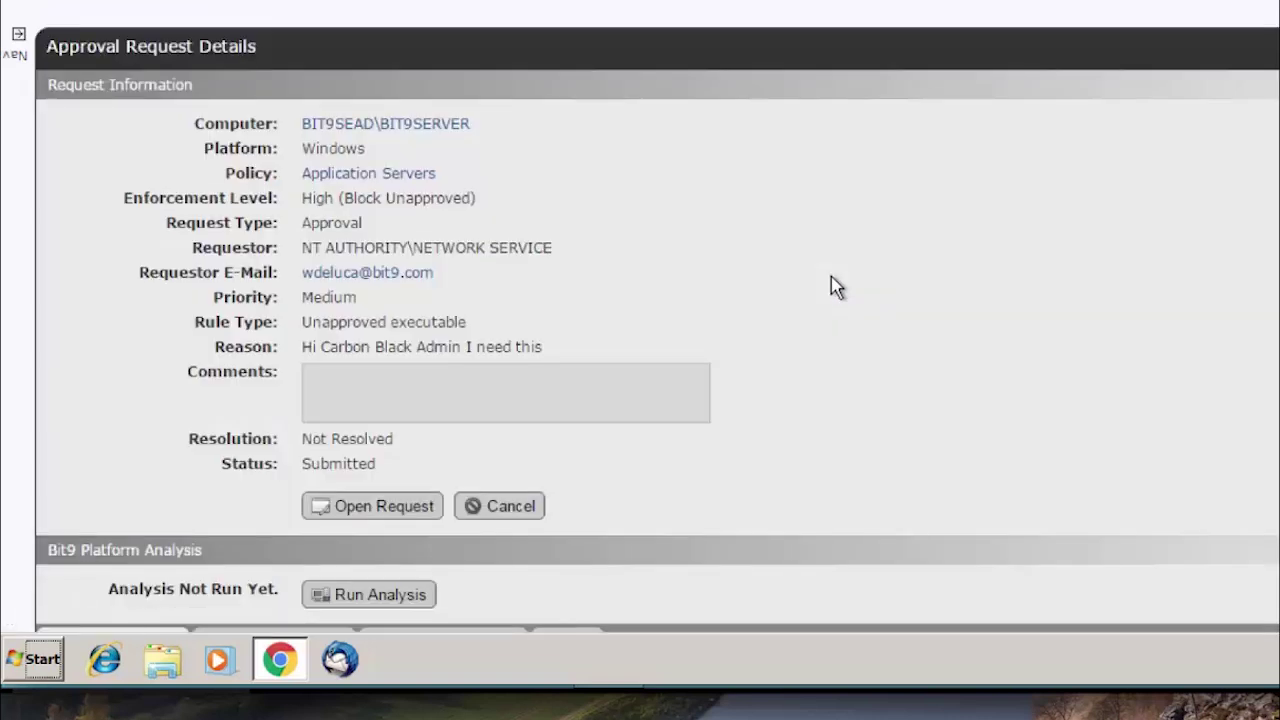
pyautogui.scroll(-3, 836, 287)
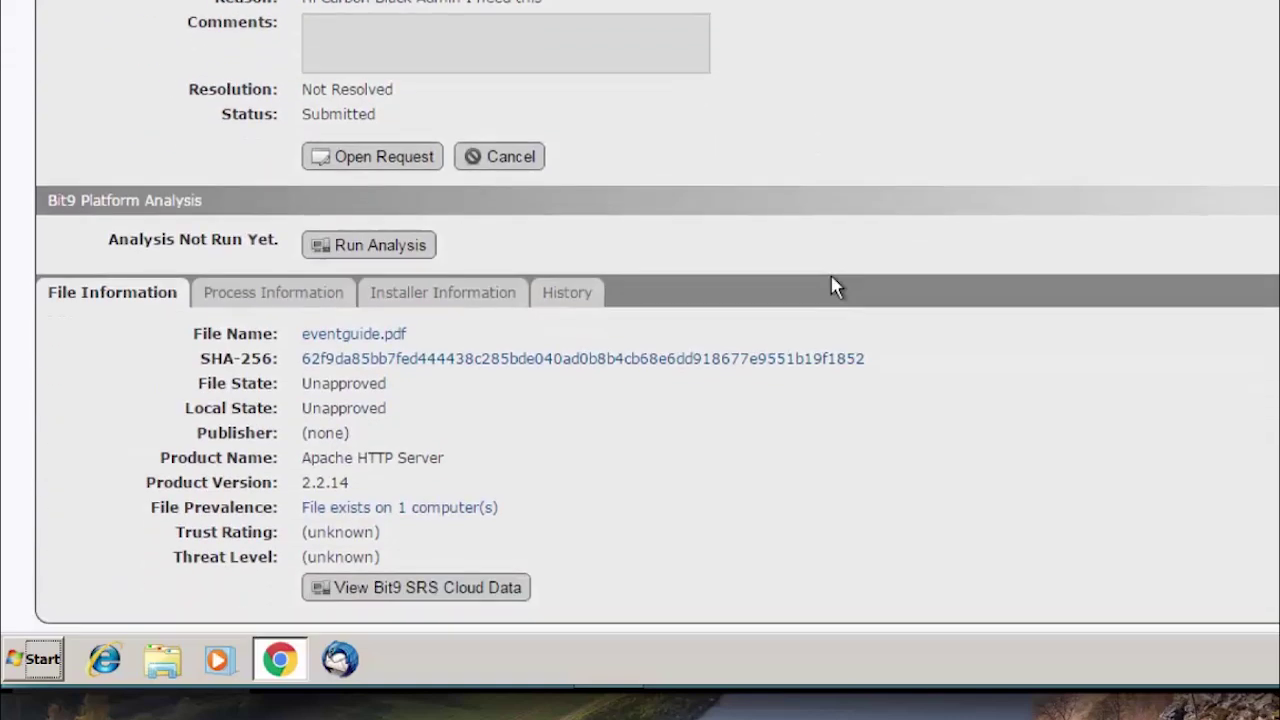
pyautogui.moveTo(375, 337)
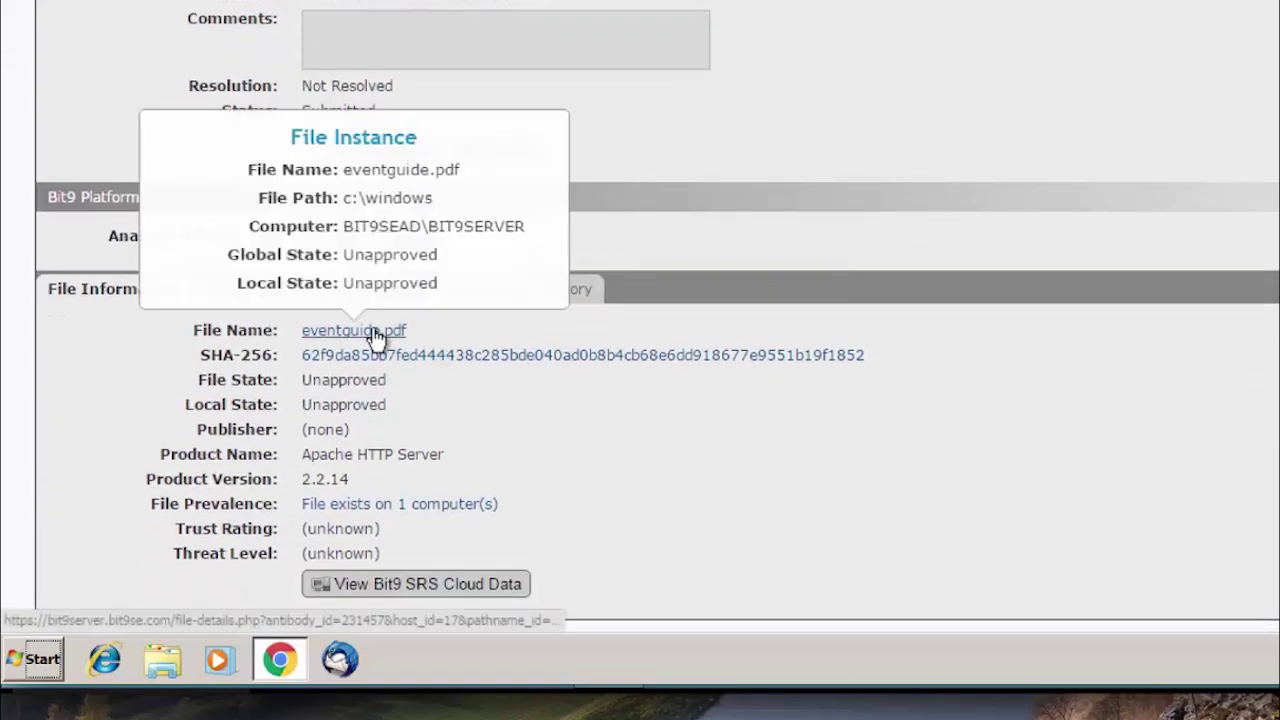
pyautogui.scroll(3, 640, 314)
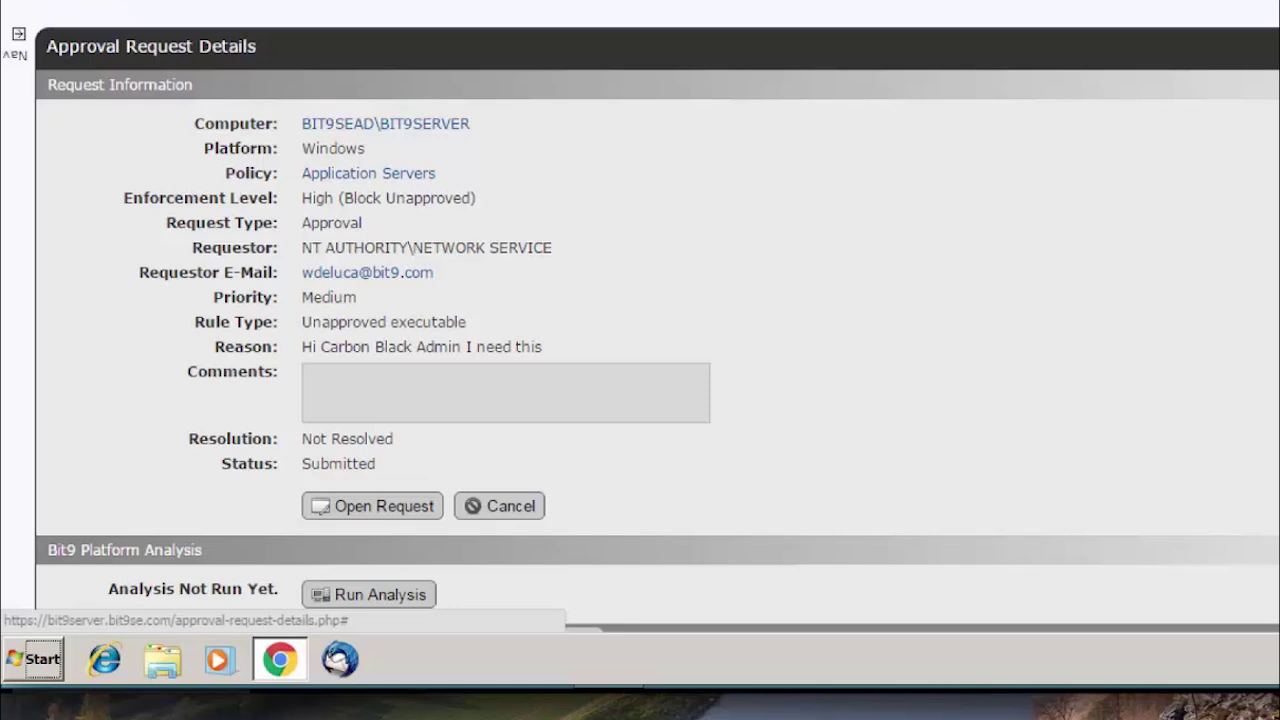
pyautogui.moveTo(612, 40)
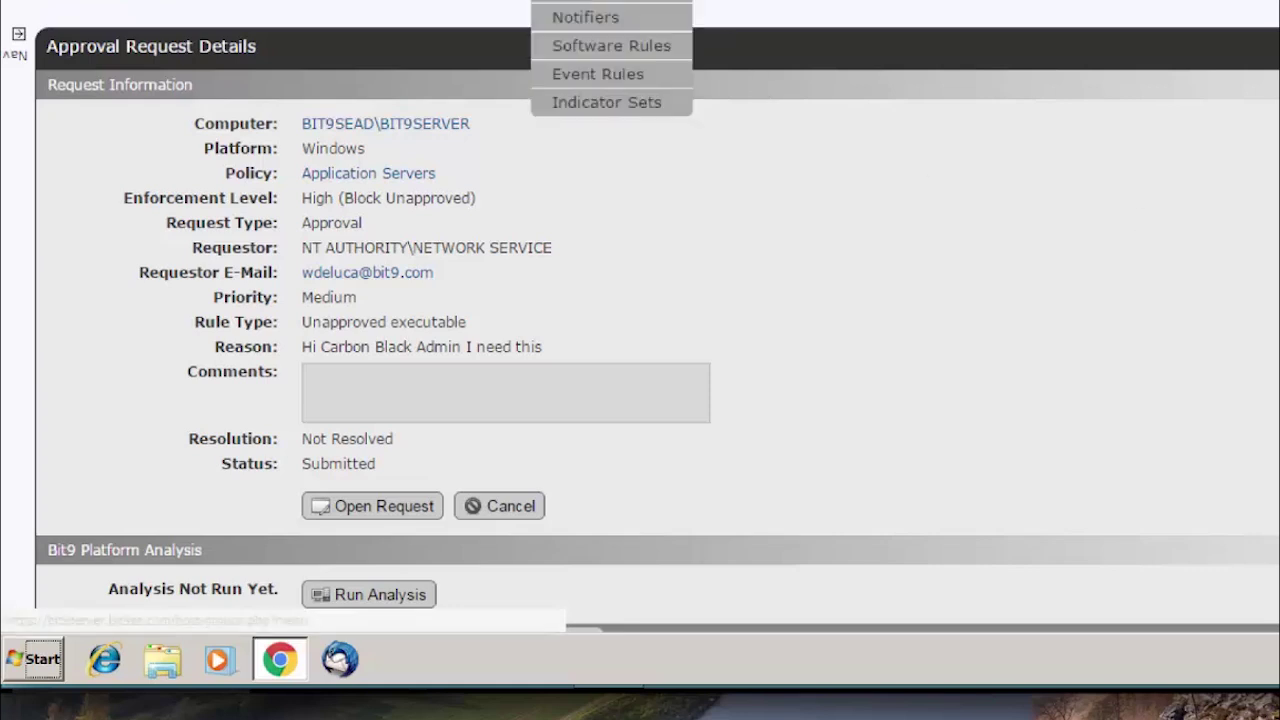
pyautogui.click(612, 46)
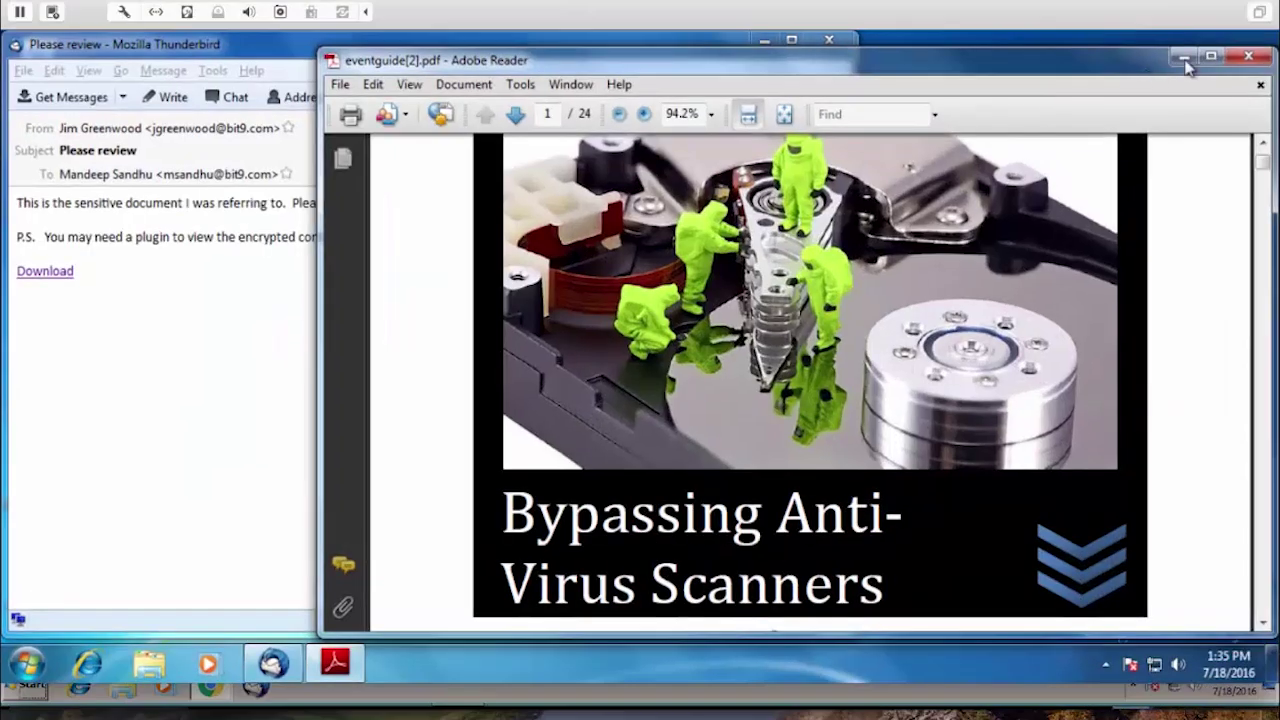
# Close Adobe Reader and Thunderbird, then open Customer Account Info from the Customer Sensitive Data folder.
pyautogui.click(1248, 57)
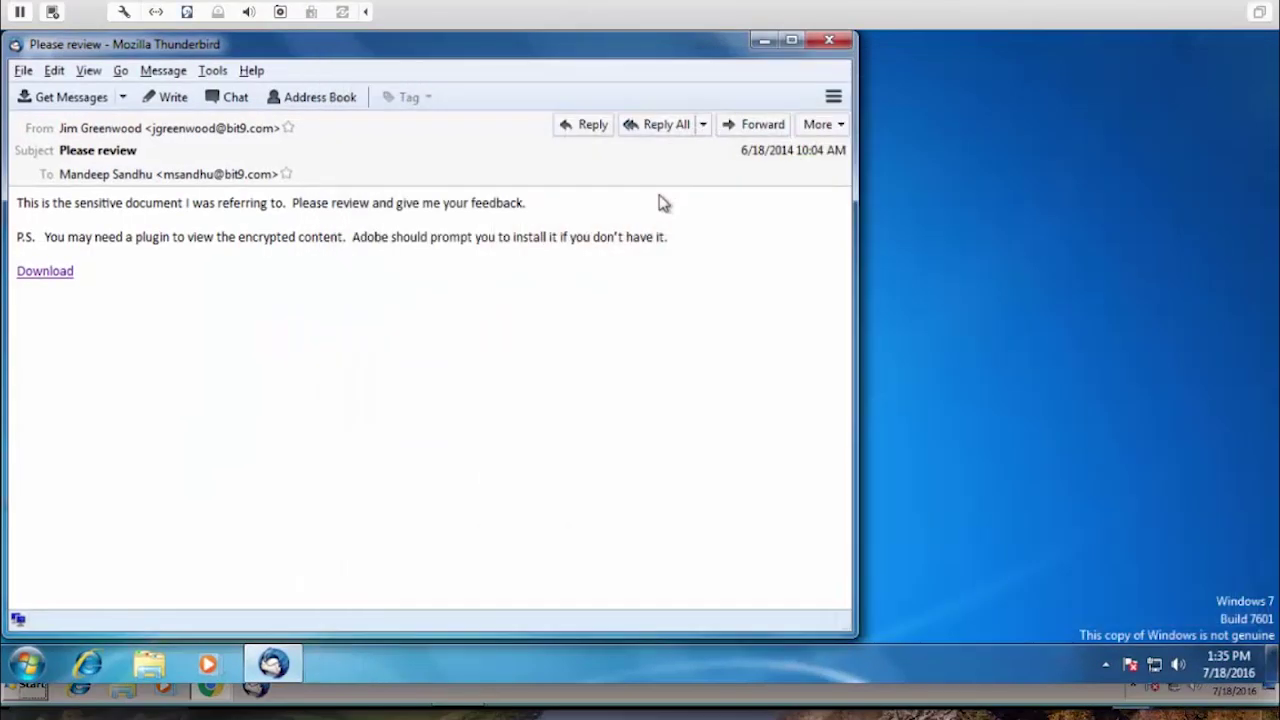
pyautogui.click(829, 41)
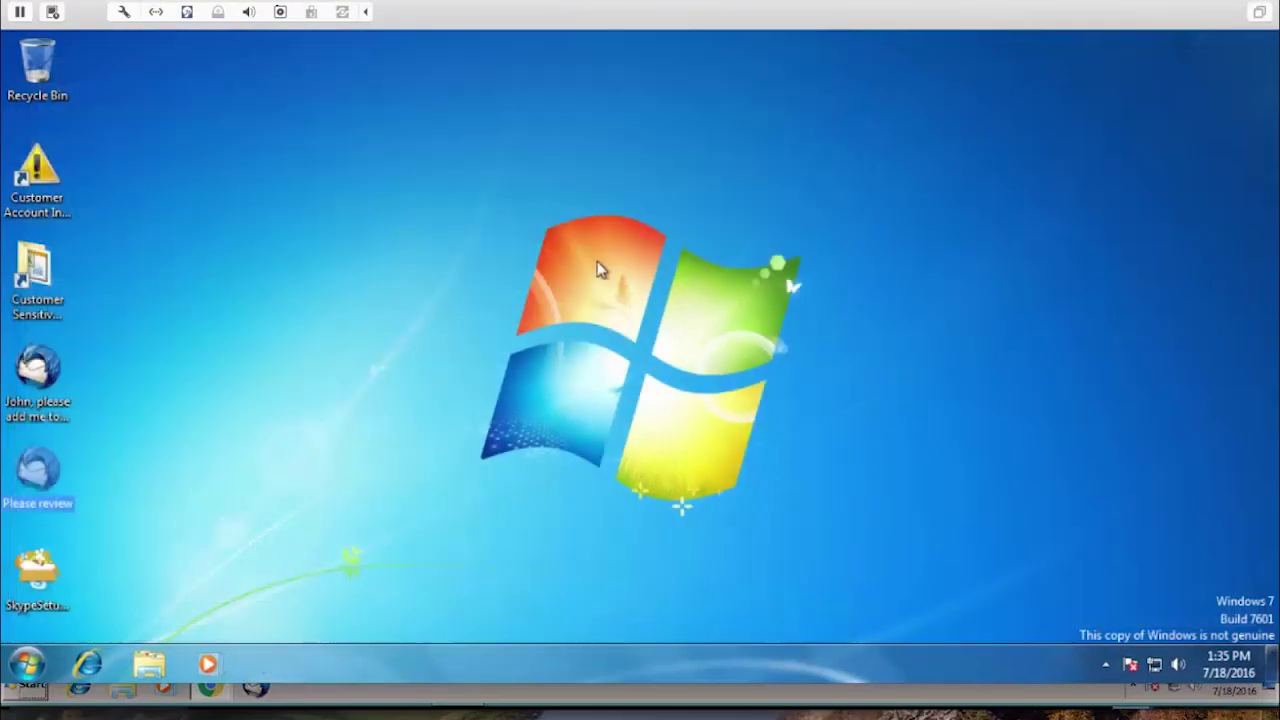
pyautogui.doubleClick(35, 280)
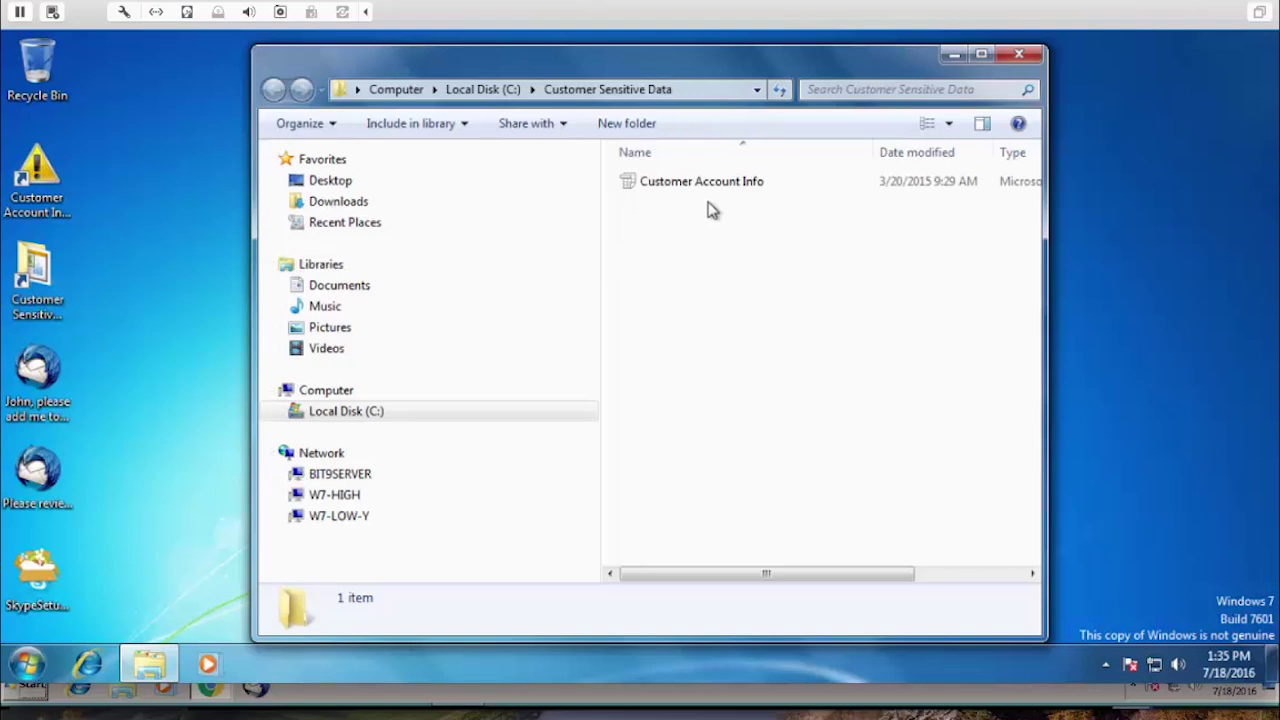
pyautogui.doubleClick(701, 188)
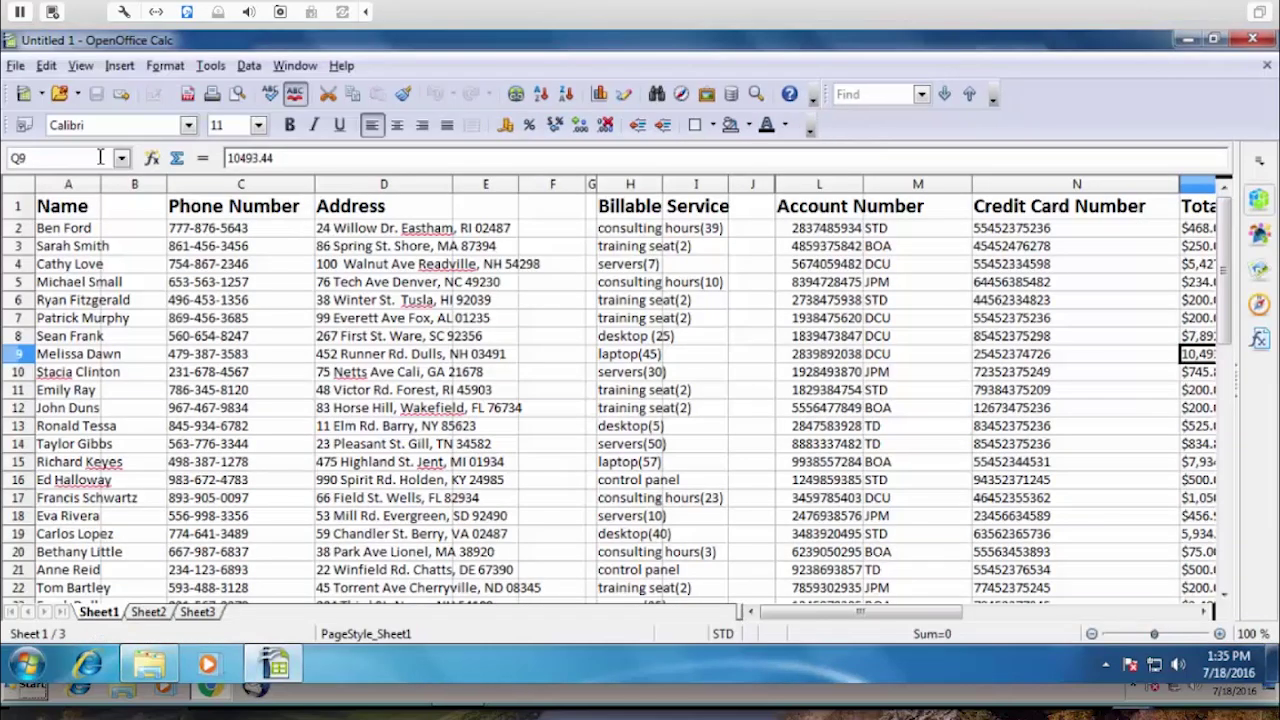
# Overwrite cell A2 with a new account number and try saving a copy into Customer Sensitive Data.
pyautogui.click(88, 230)
pyautogui.write('-049320-9403-29590324-0932-094-3029')
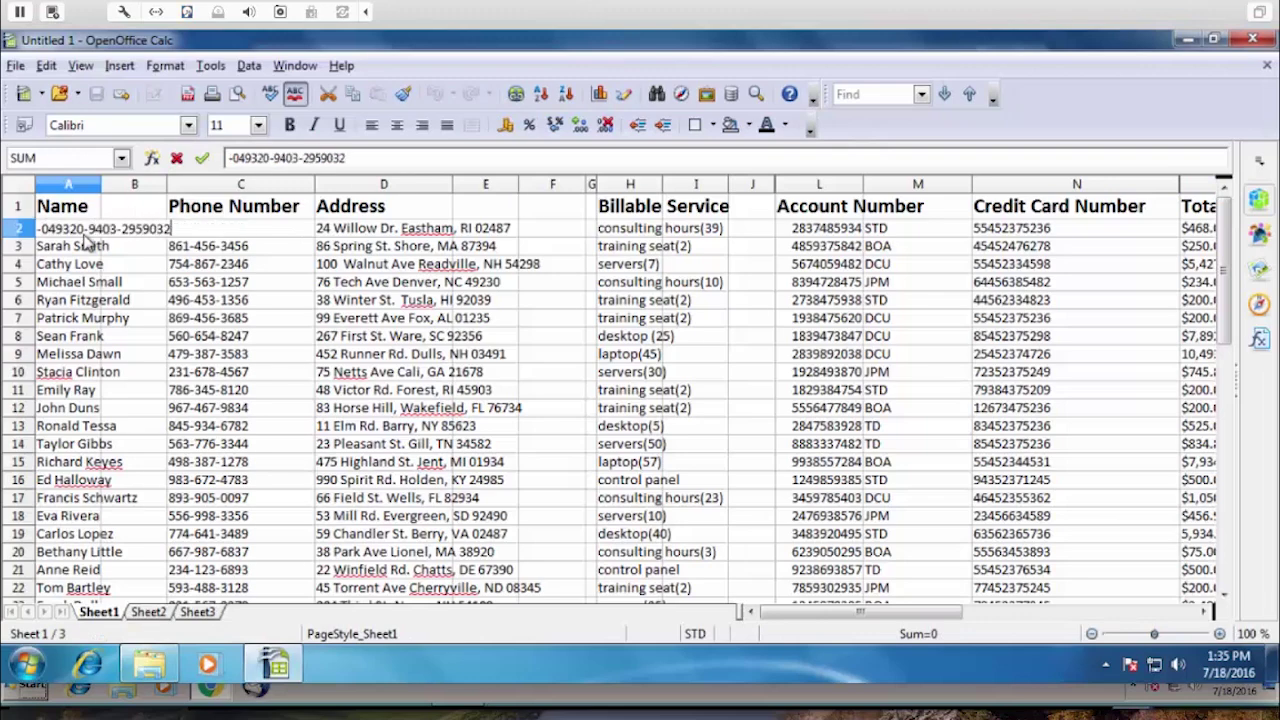
pyautogui.click(15, 65)
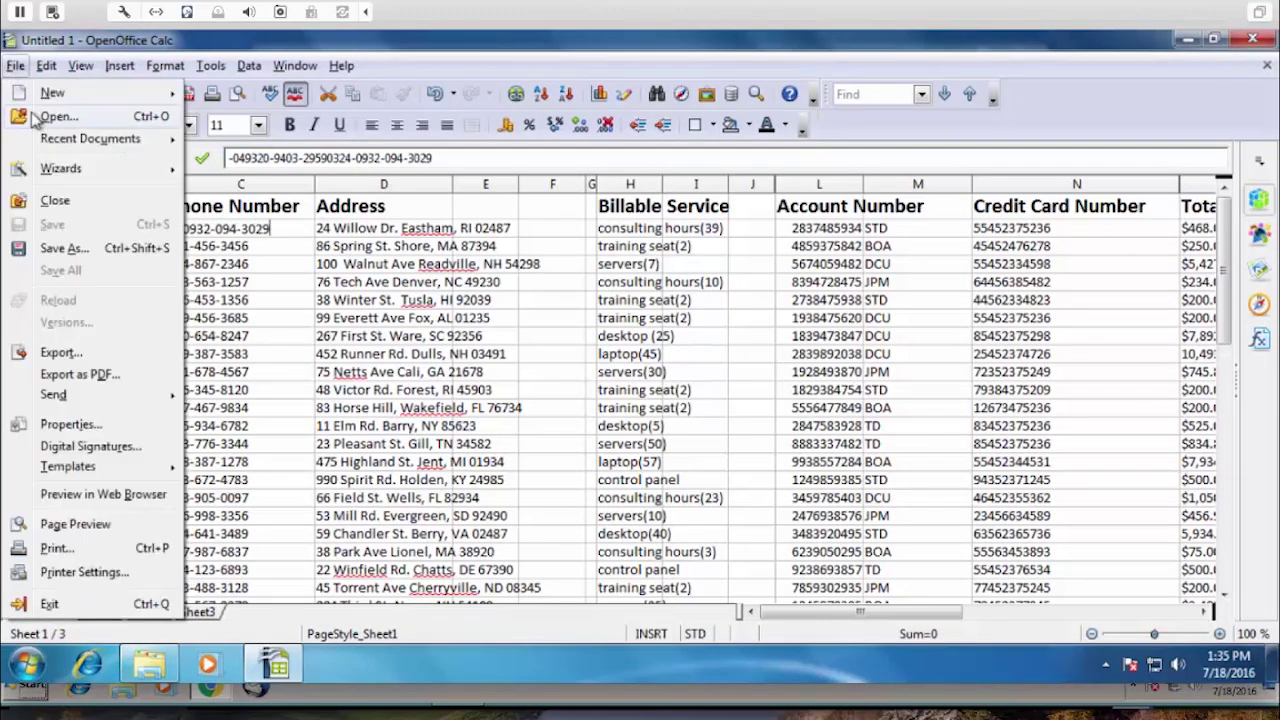
pyautogui.click(78, 248)
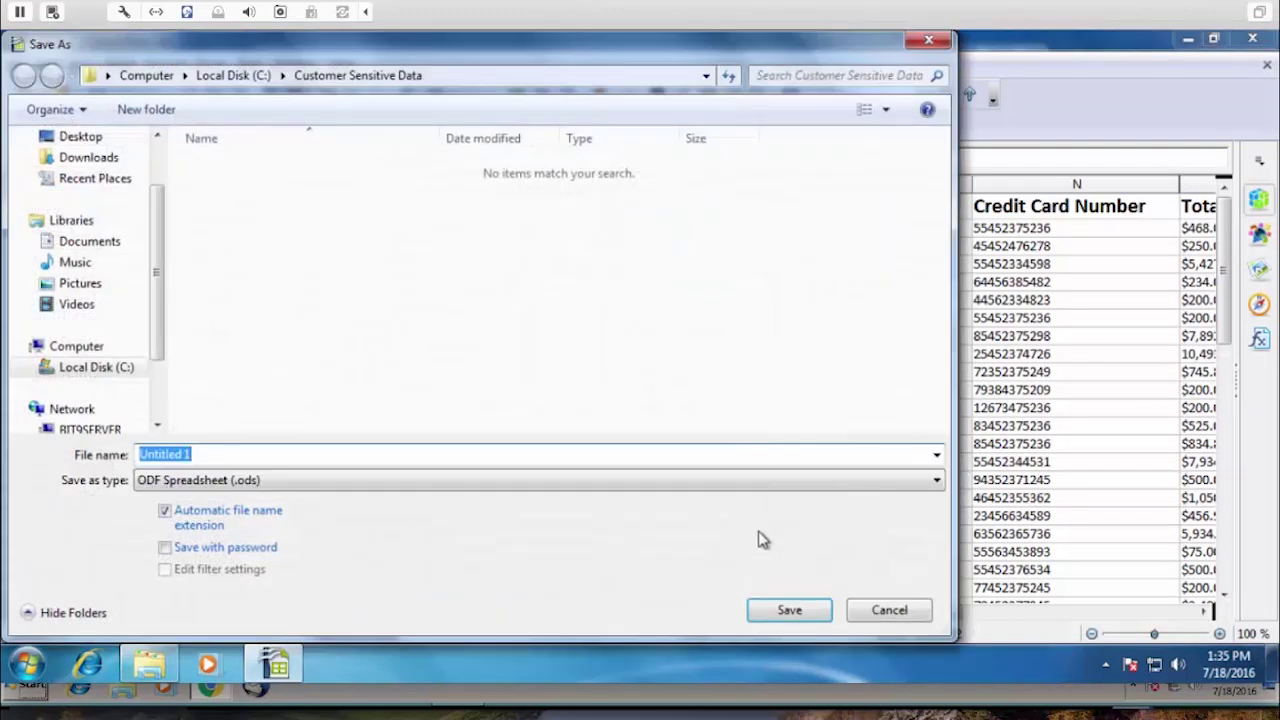
pyautogui.click(787, 609)
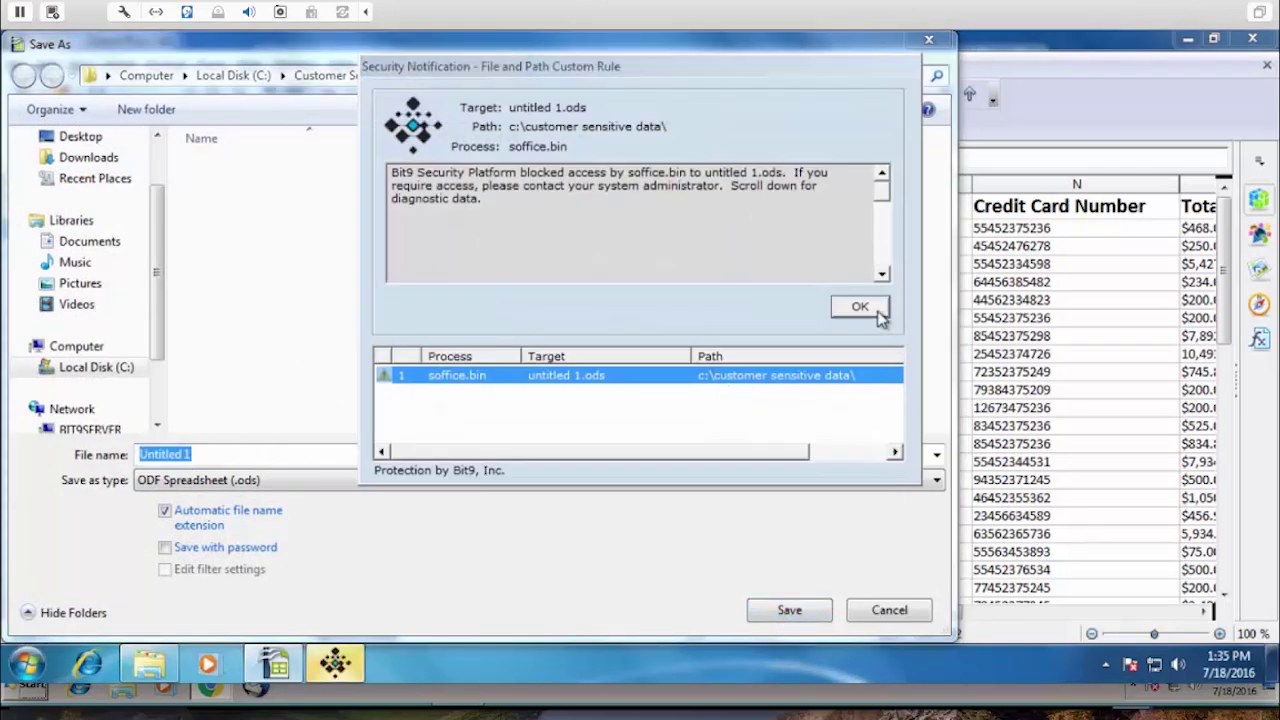
pyautogui.click(858, 307)
# Cancel the blocked save and close Calc, discarding the changes.
pyautogui.click(782, 369)
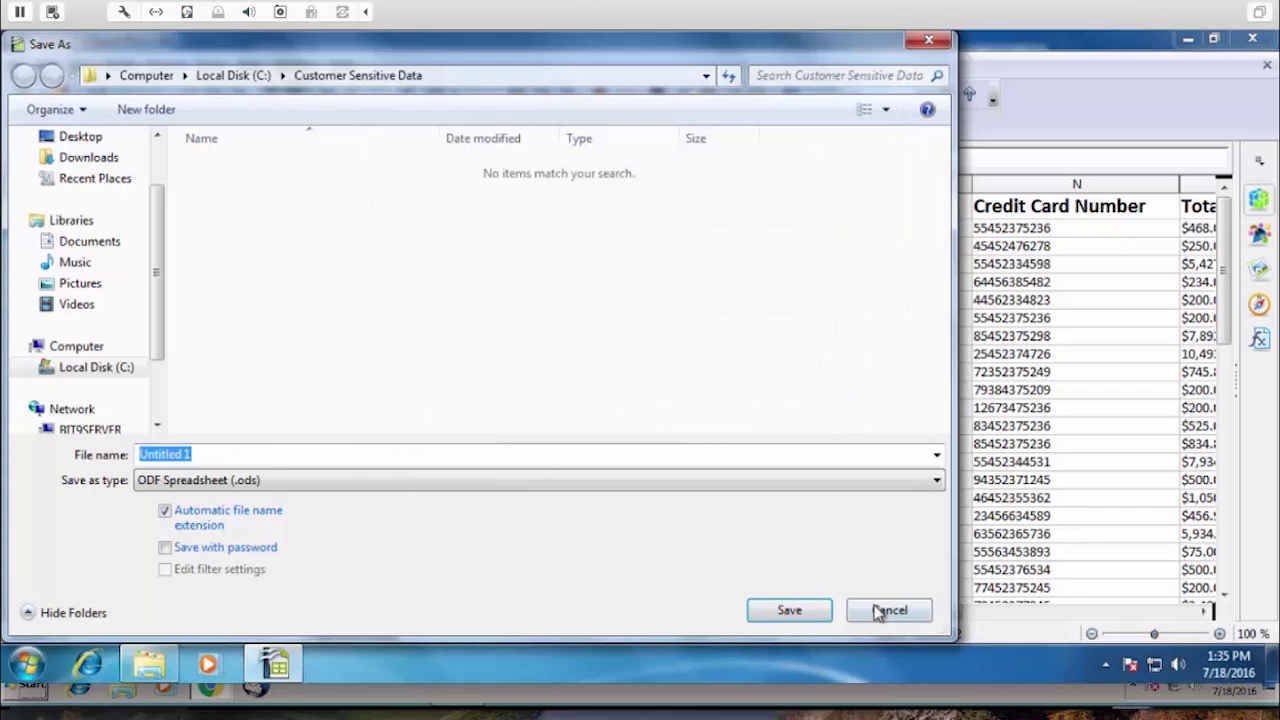
pyautogui.click(889, 610)
pyautogui.click(1251, 40)
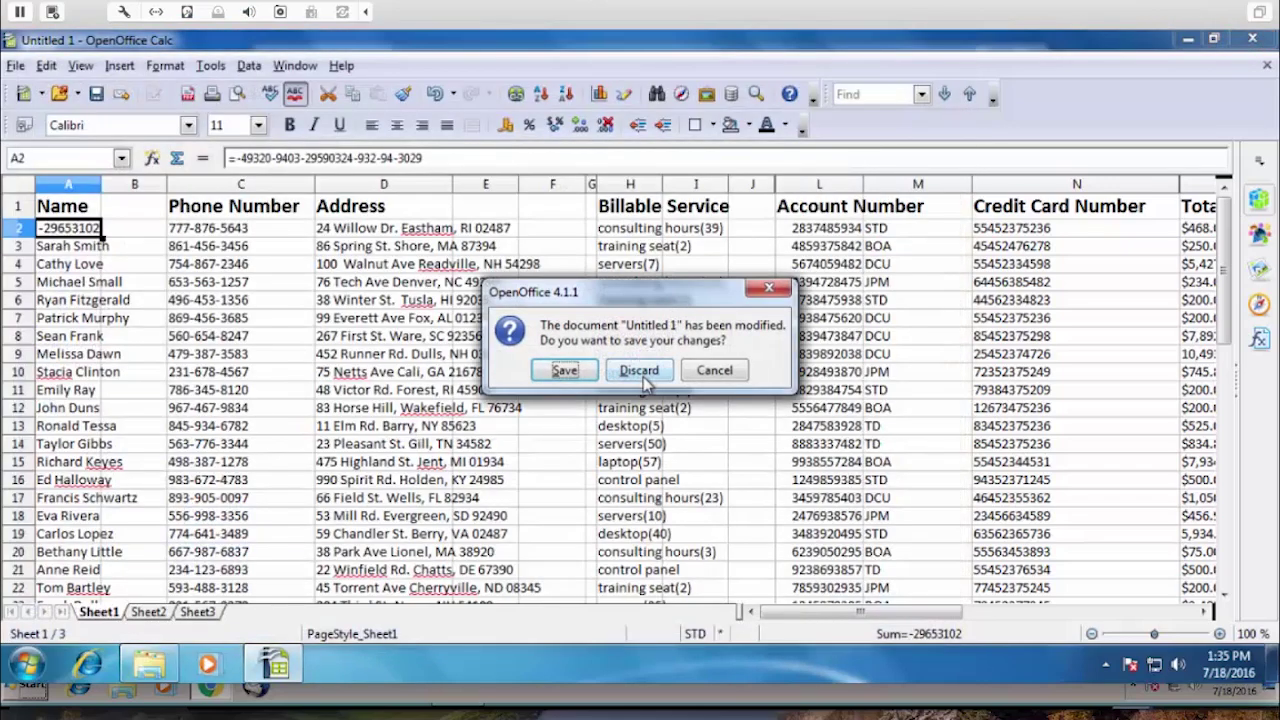
pyautogui.click(641, 372)
pyautogui.click(756, 238)
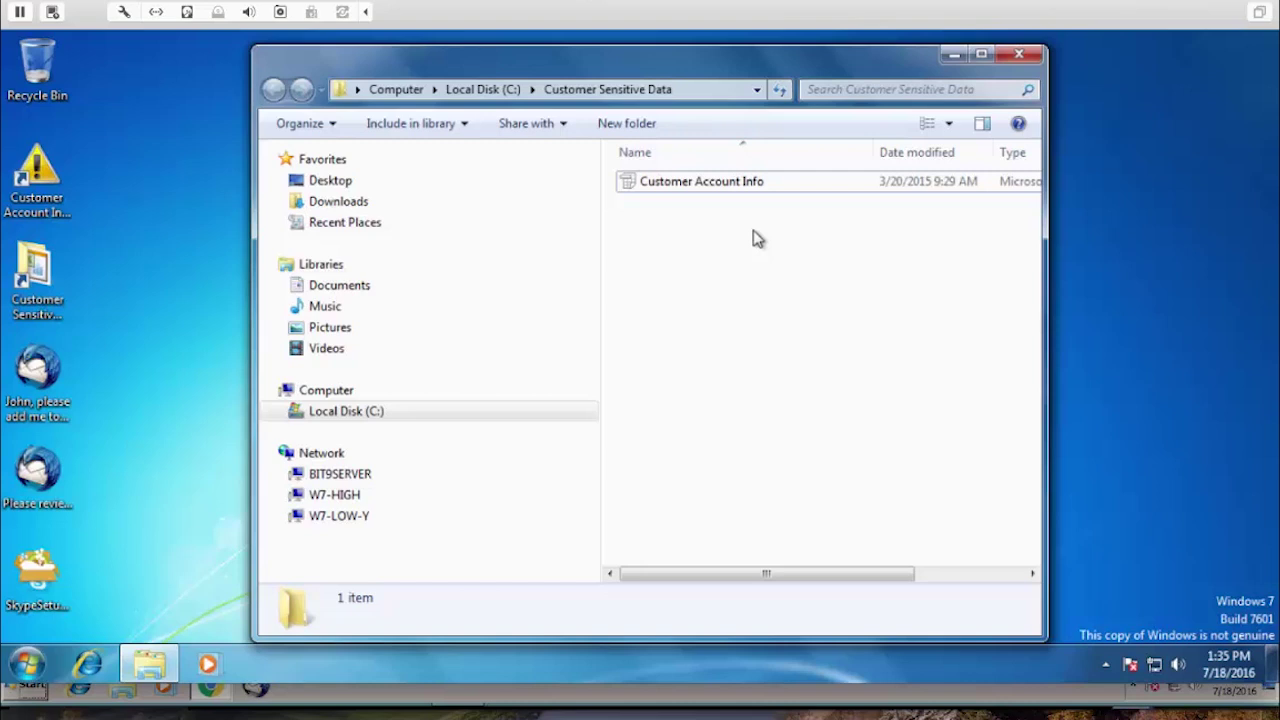
# Attempt to delete Customer Account Info, then dismiss the Bit9 block and File Access Denied notices.
pyautogui.rightClick(688, 186)
pyautogui.click(781, 424)
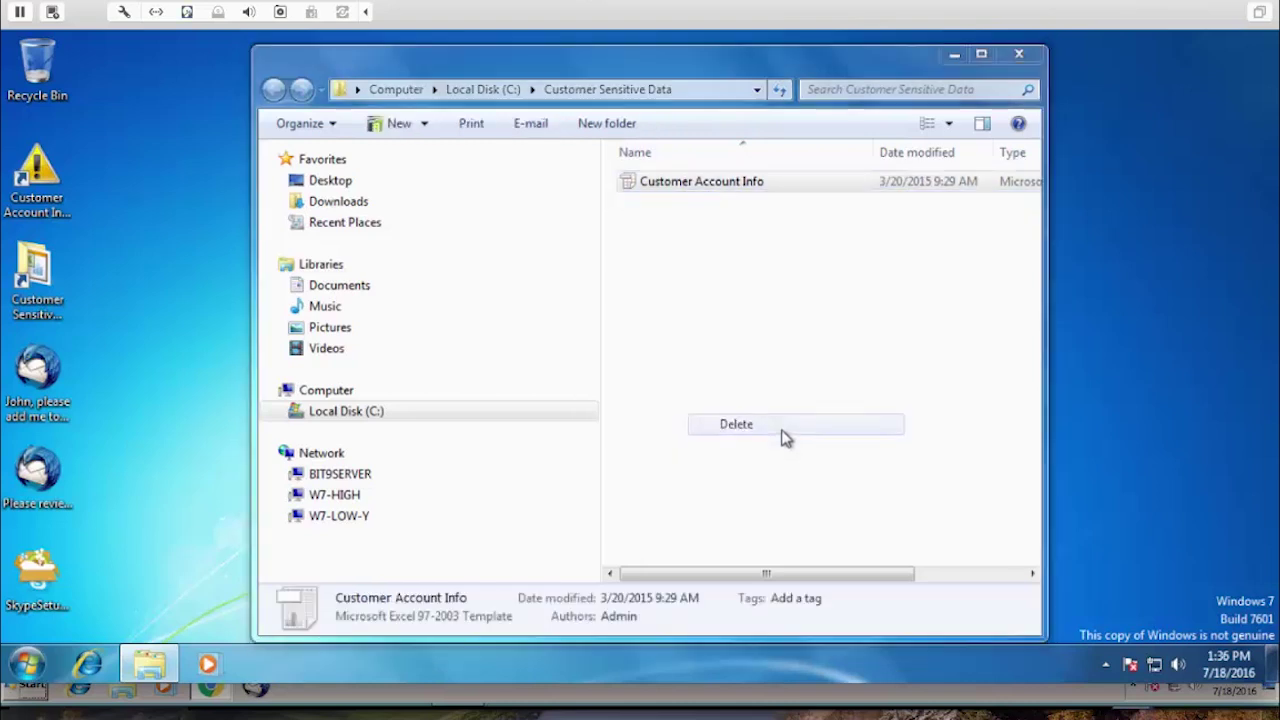
pyautogui.click(735, 432)
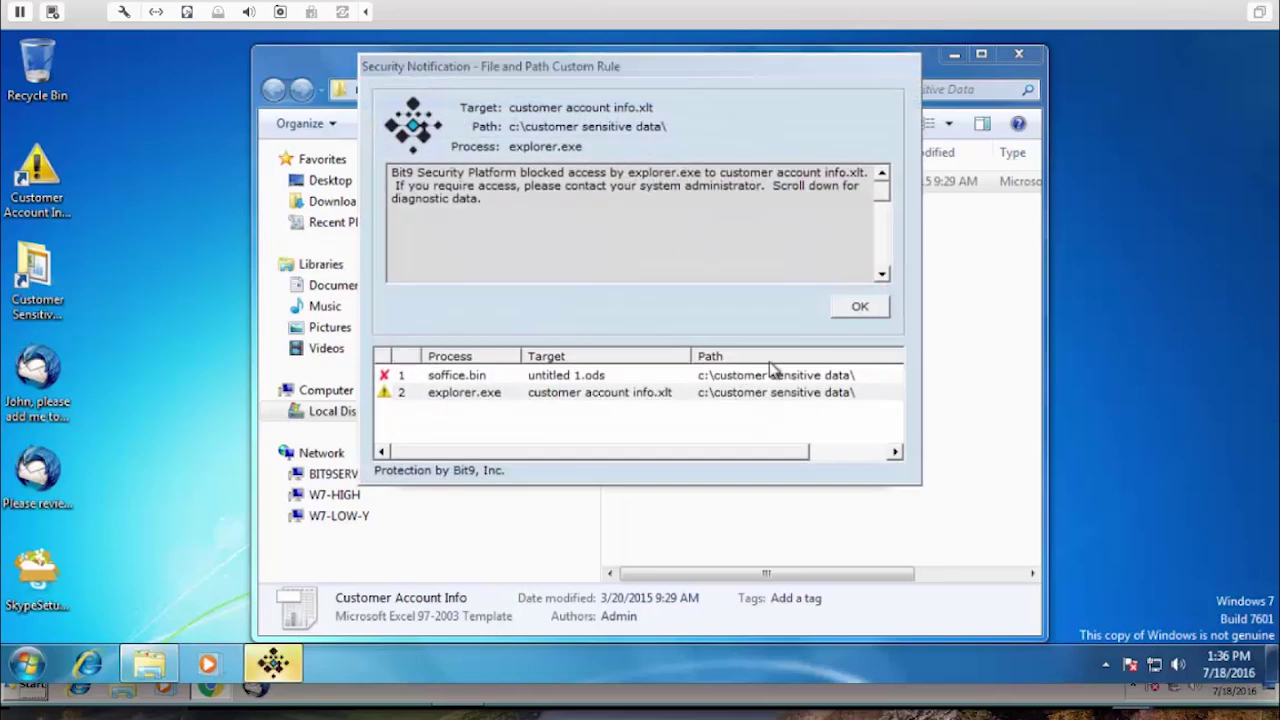
pyautogui.click(856, 310)
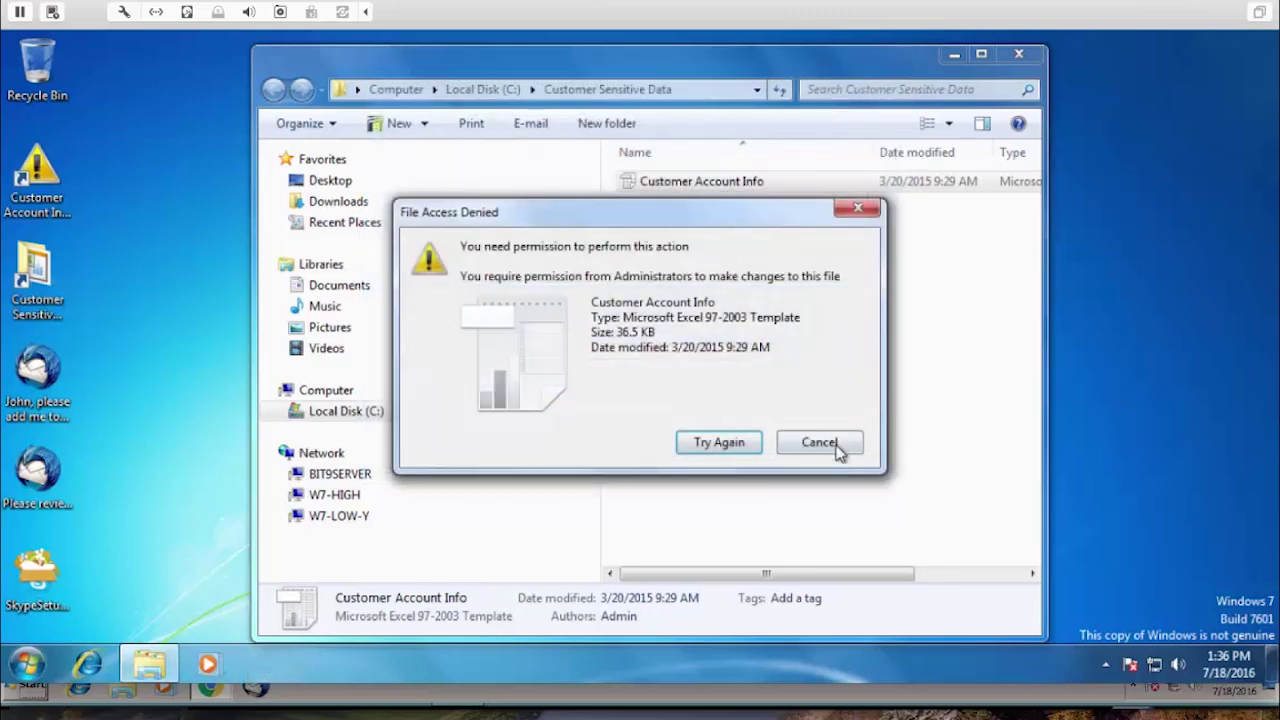
pyautogui.click(838, 450)
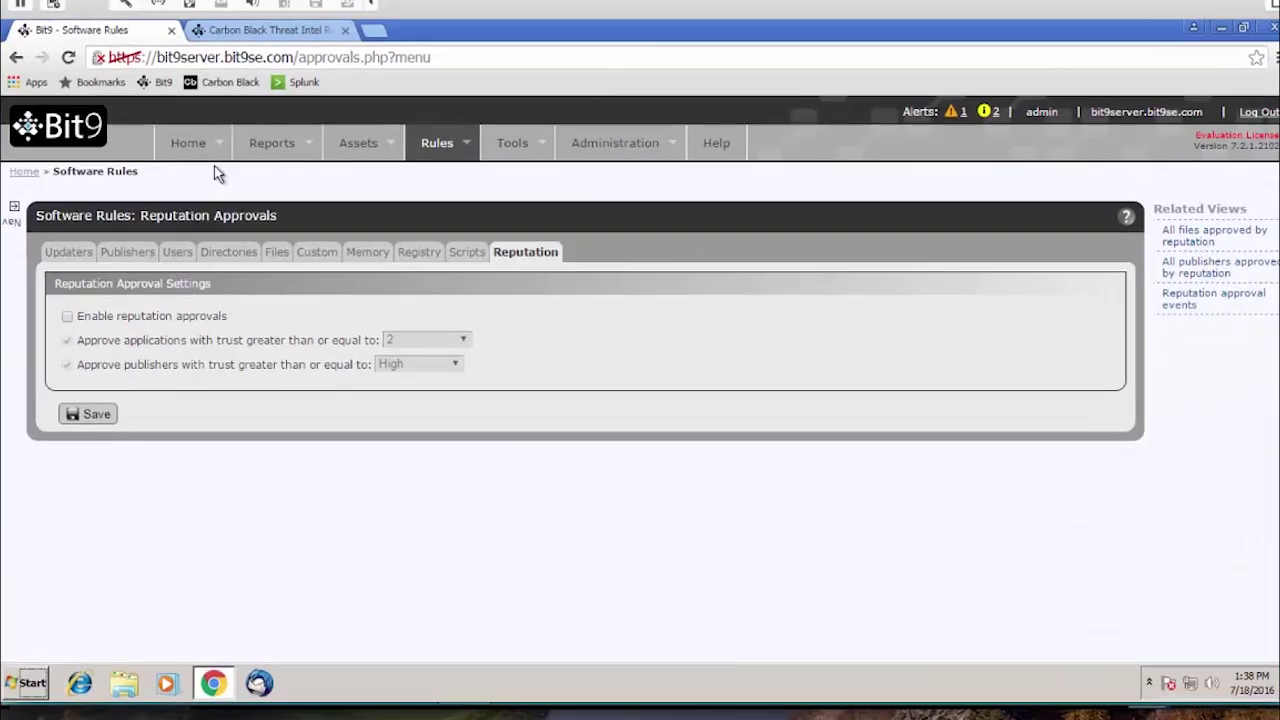
# Switch the Events page to the ~FIC/FIM saved view.
pyautogui.moveTo(154, 77)
pyautogui.click(371, 2)
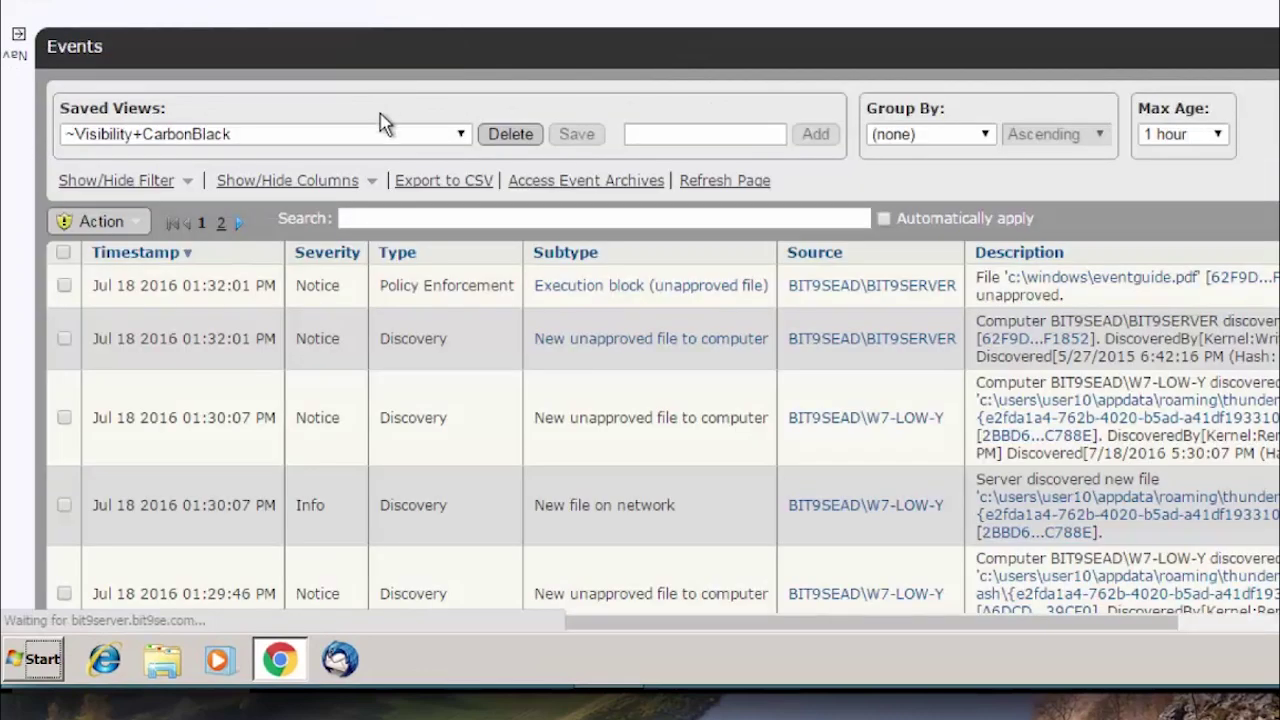
pyautogui.click(389, 143)
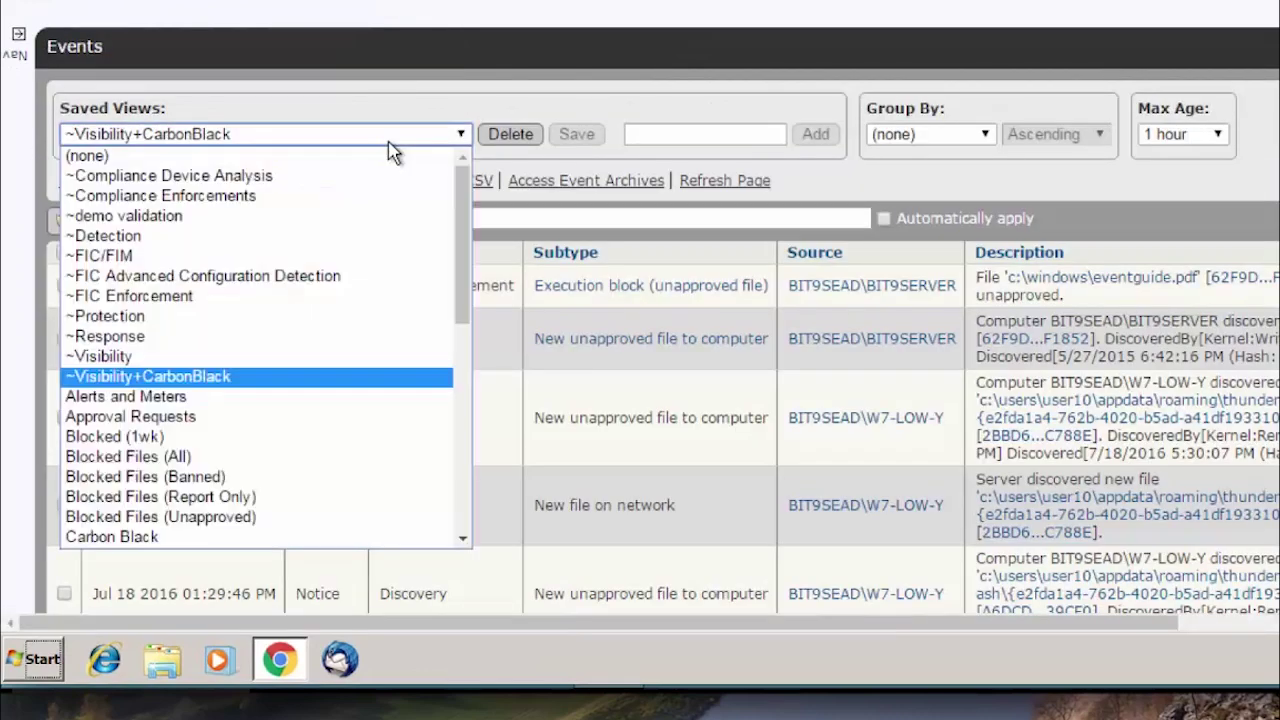
pyautogui.click(345, 256)
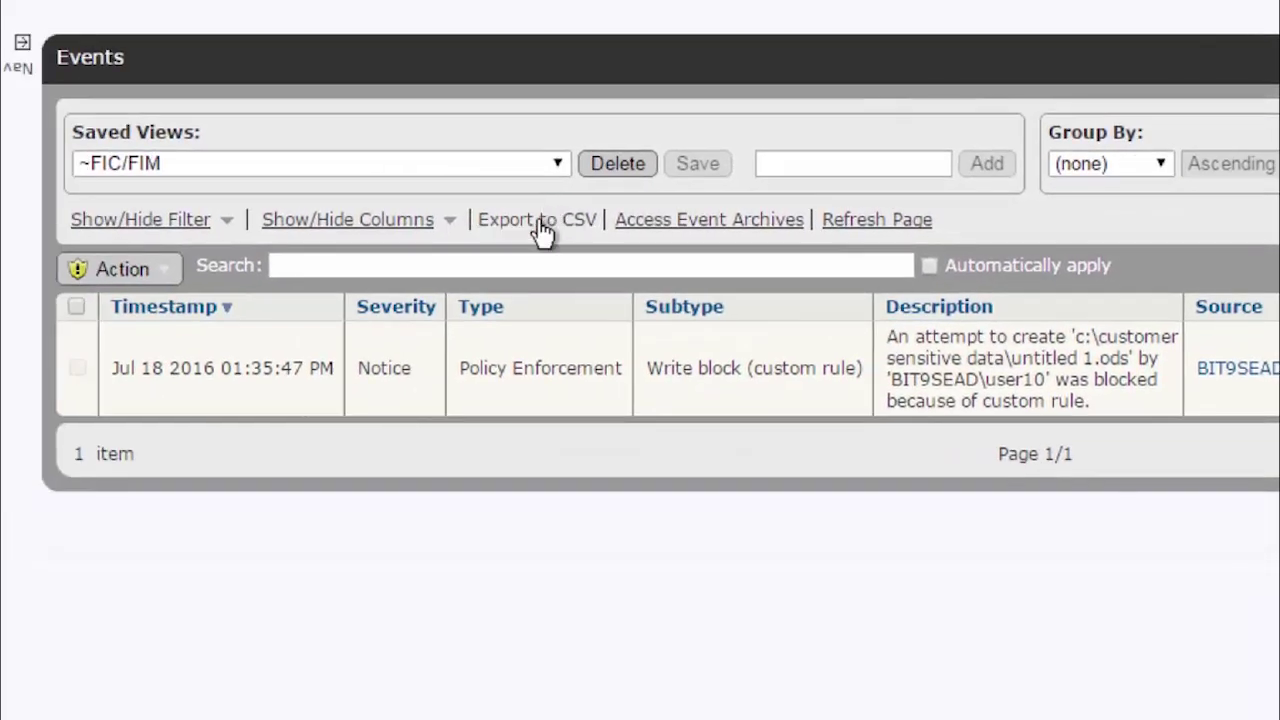
# Export the ~FIC/FIM events to a CSV file.
pyautogui.click(540, 228)
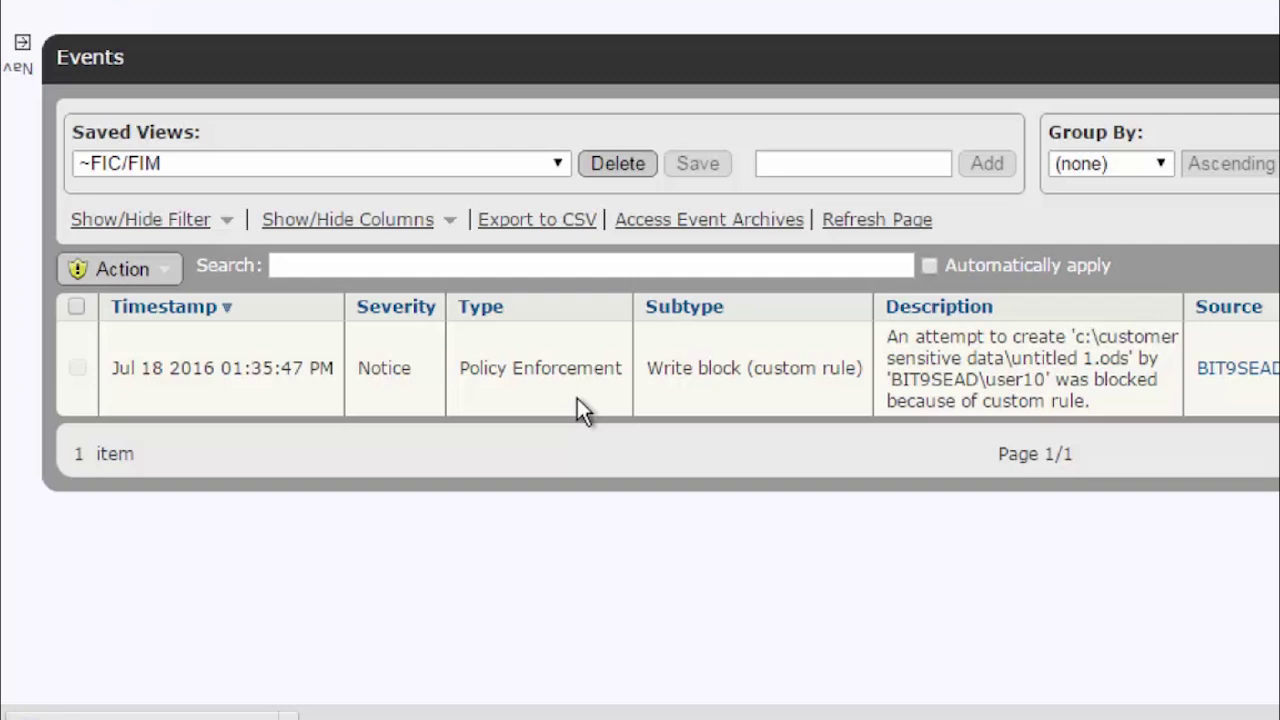
pyautogui.moveTo(740, 5)
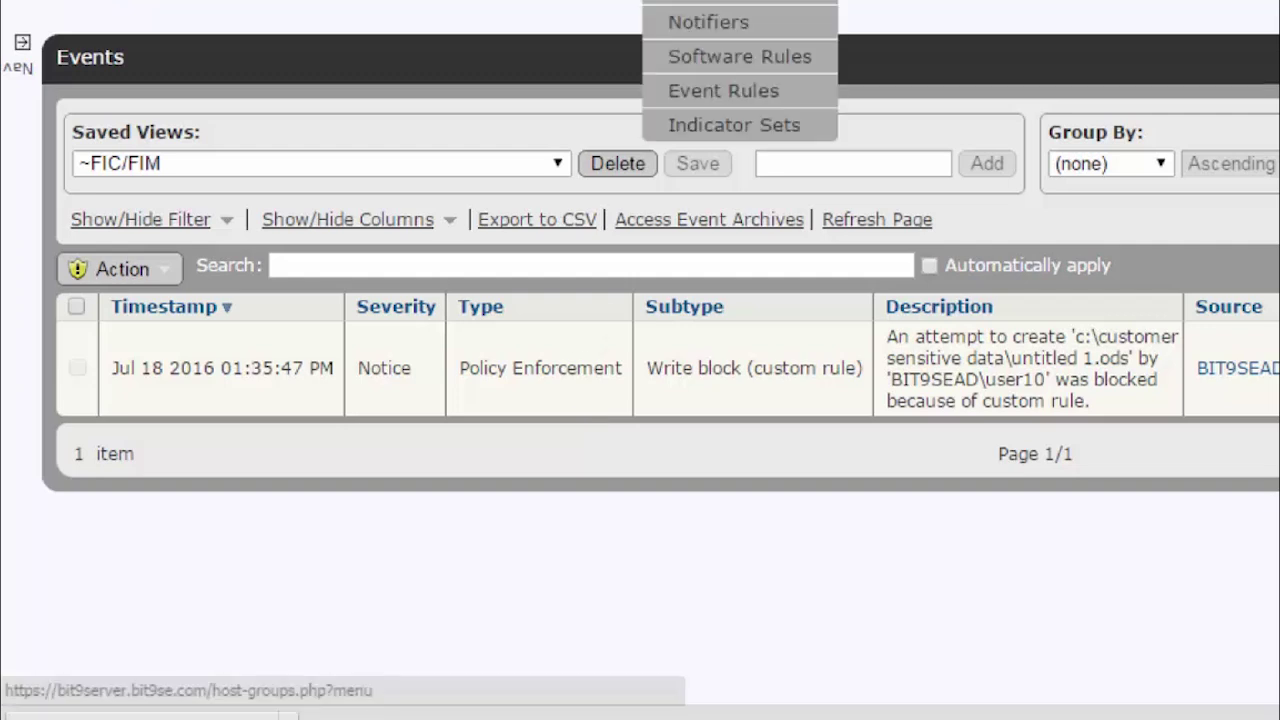
pyautogui.click(708, 4)
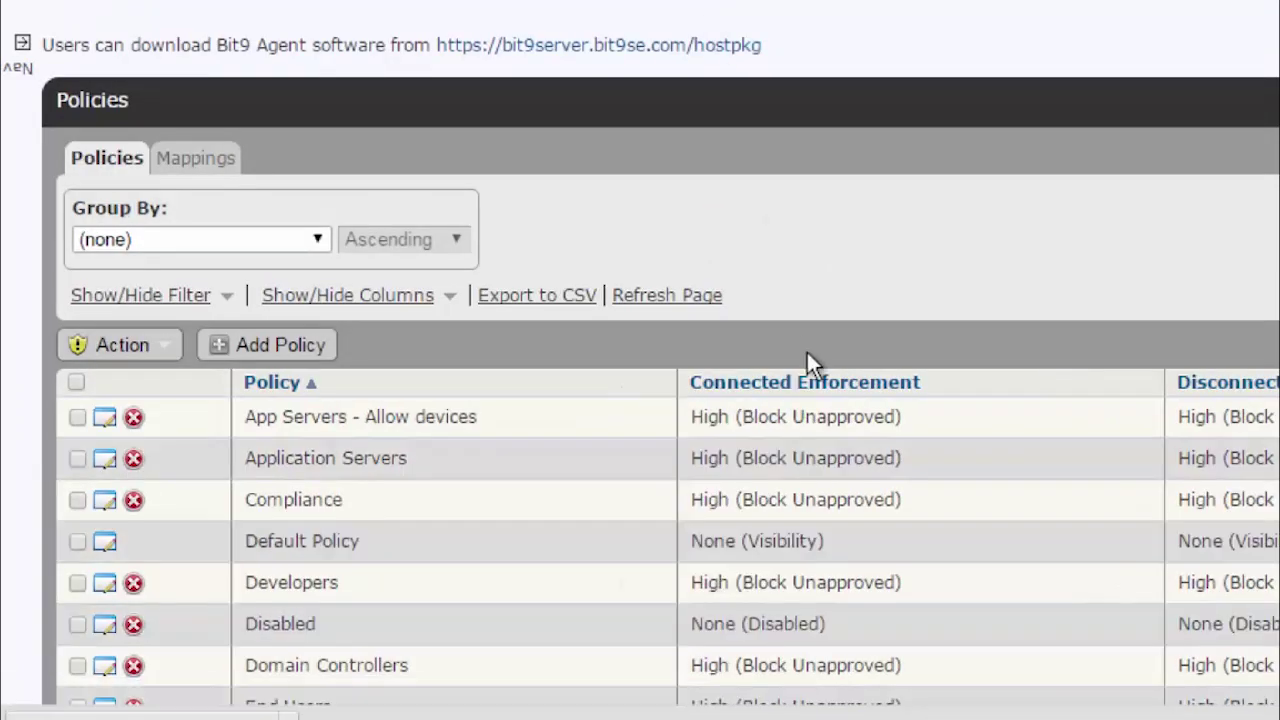
# Set the End Users policy's connected and disconnected enforcement to Medium (Prompt Unapproved).
pyautogui.scroll(-3, 807, 352)
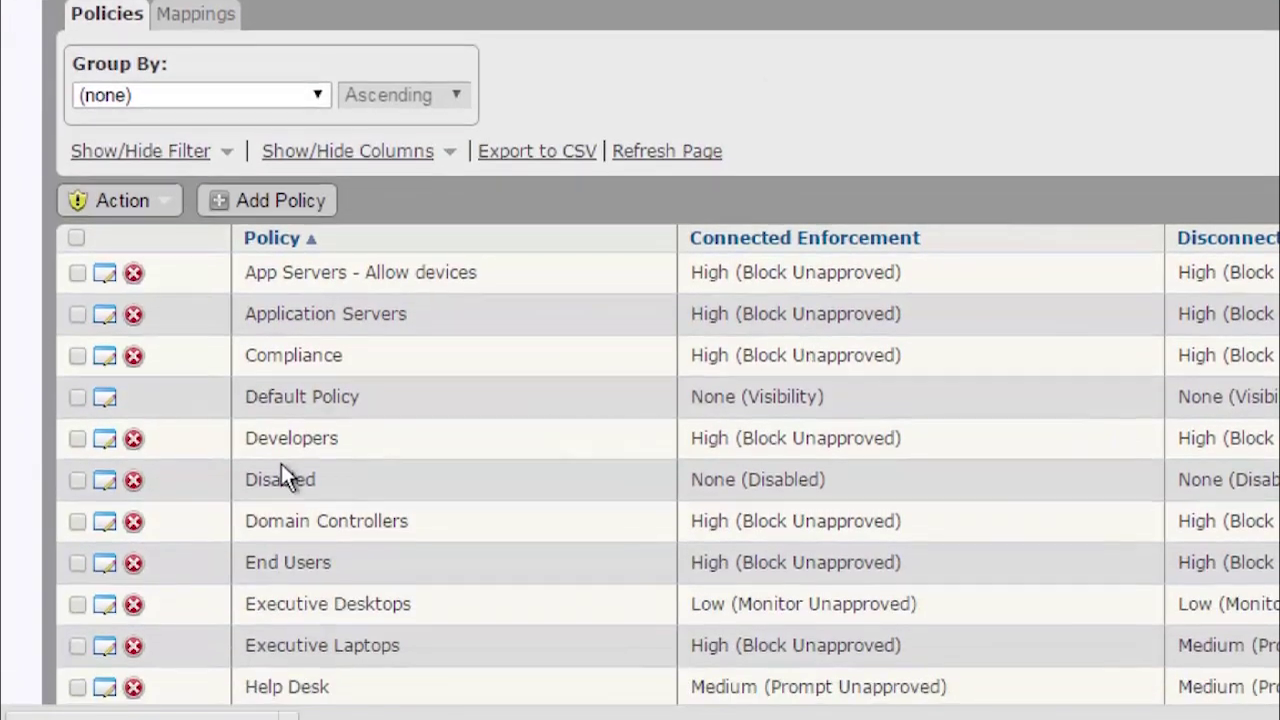
pyautogui.scroll(-3, 281, 464)
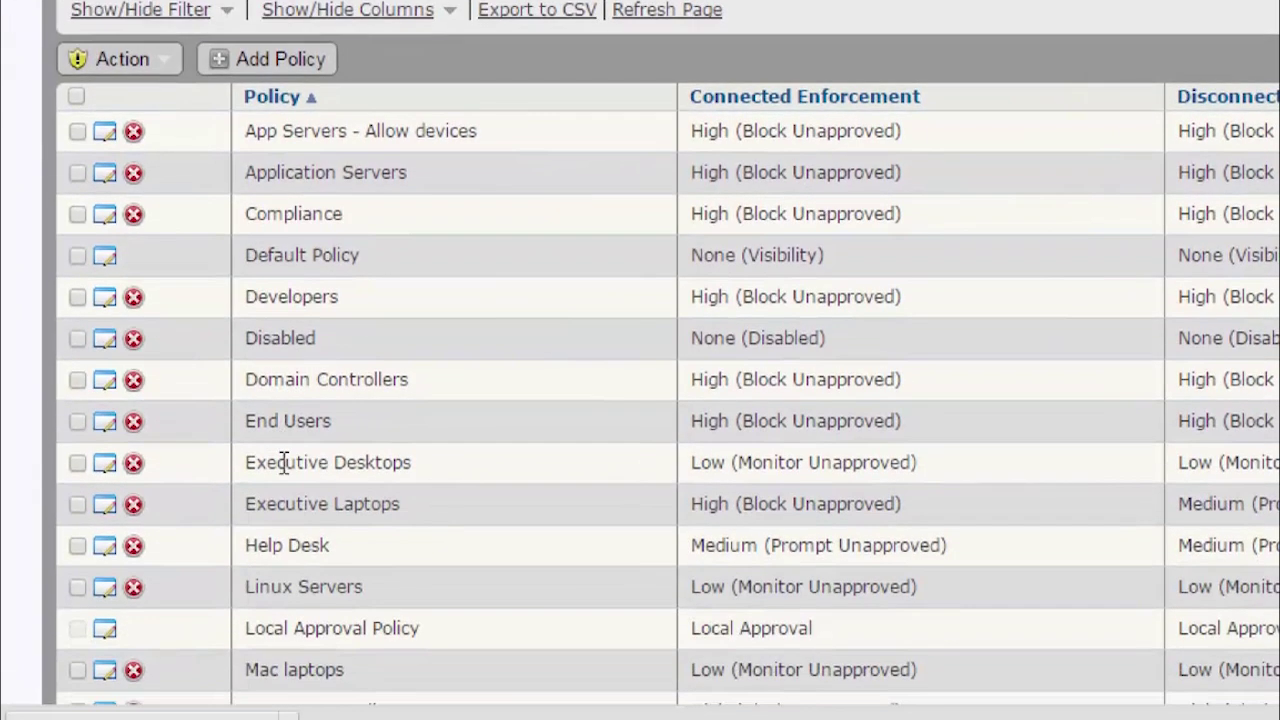
pyautogui.click(101, 425)
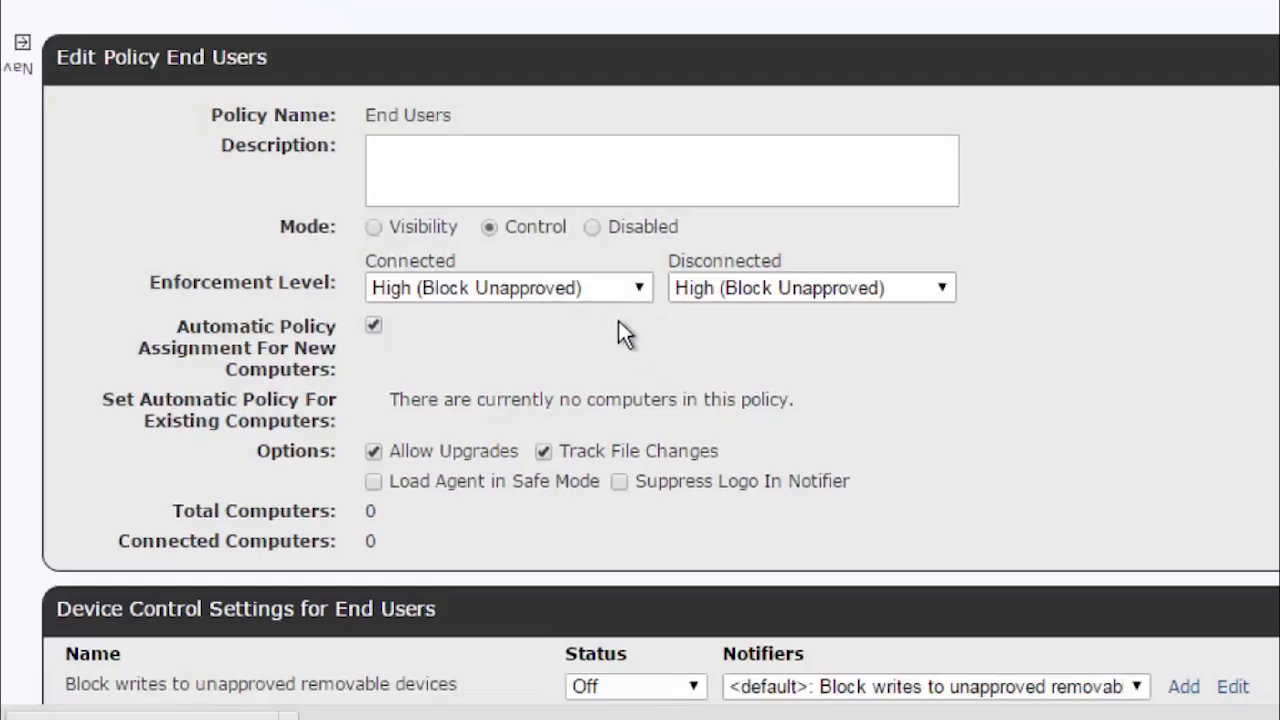
pyautogui.click(612, 286)
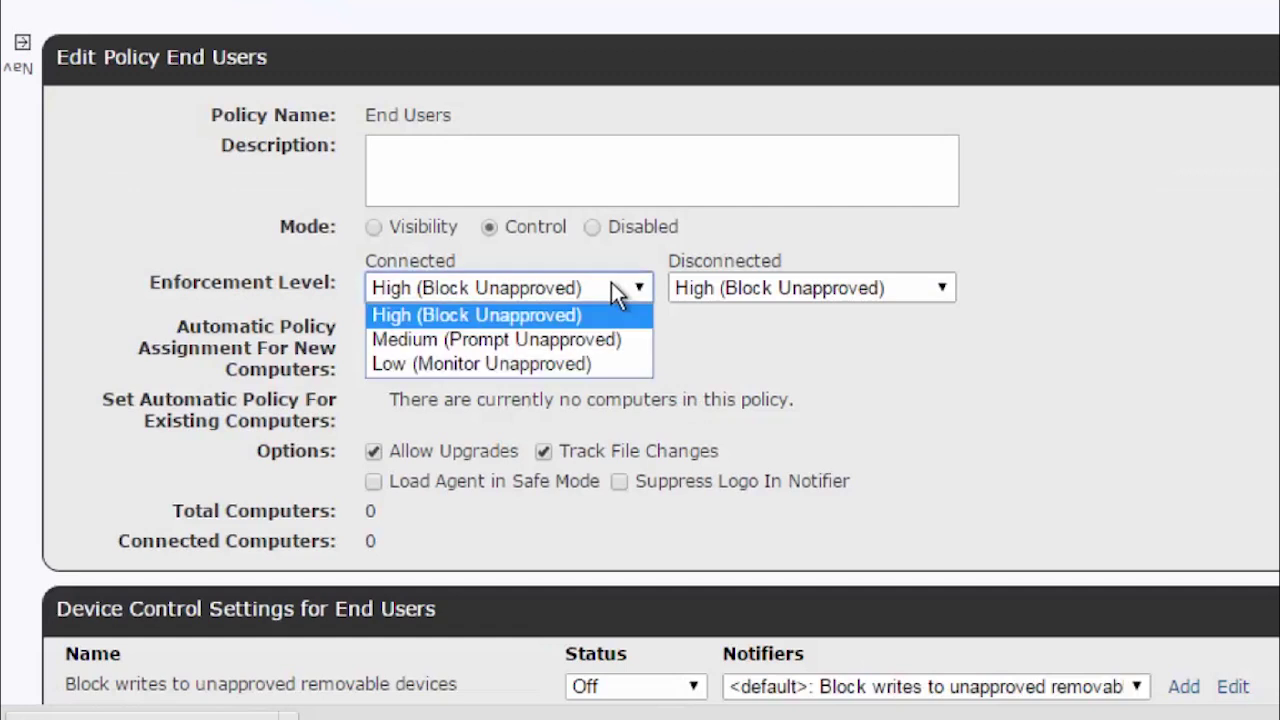
pyautogui.click(613, 342)
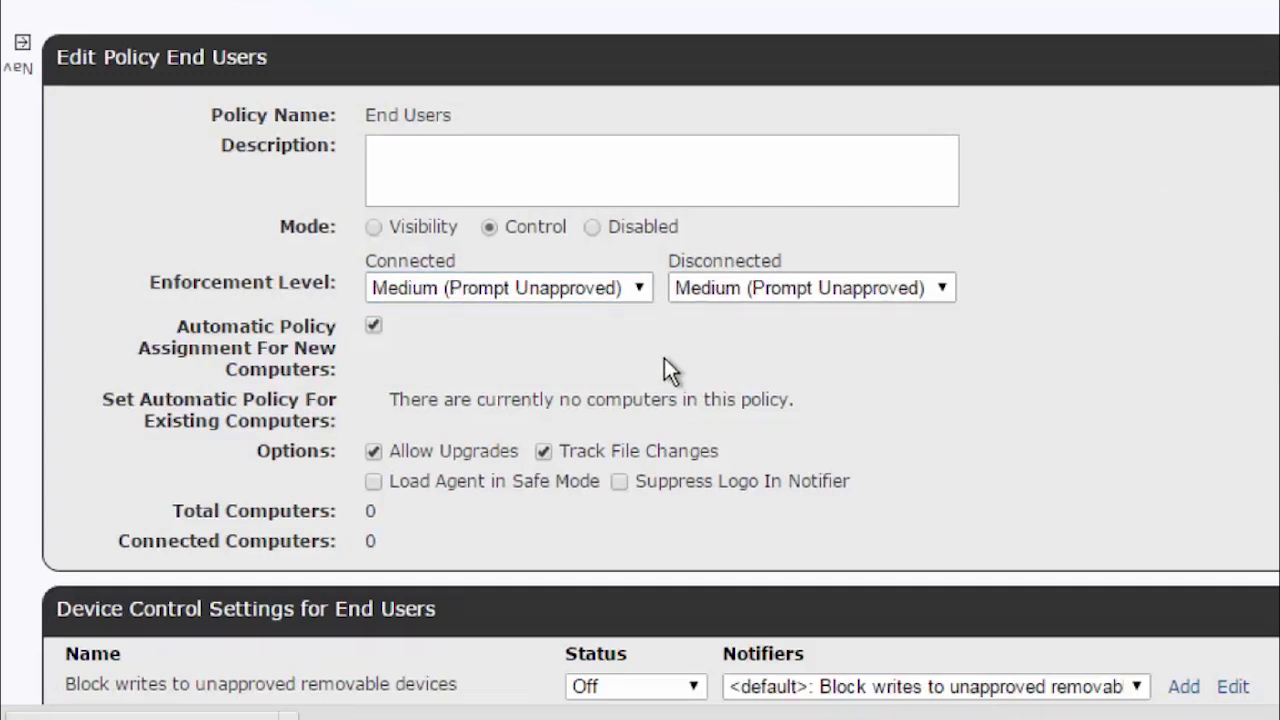
pyautogui.click(714, 301)
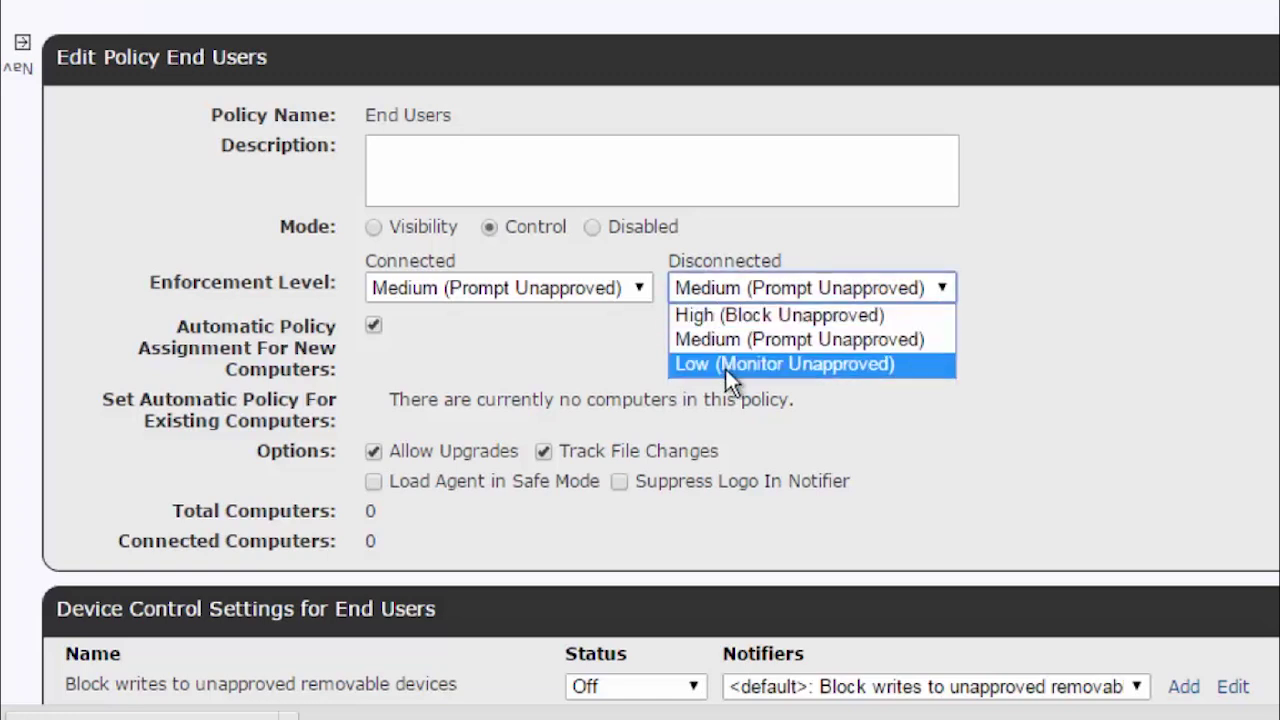
pyautogui.click(712, 343)
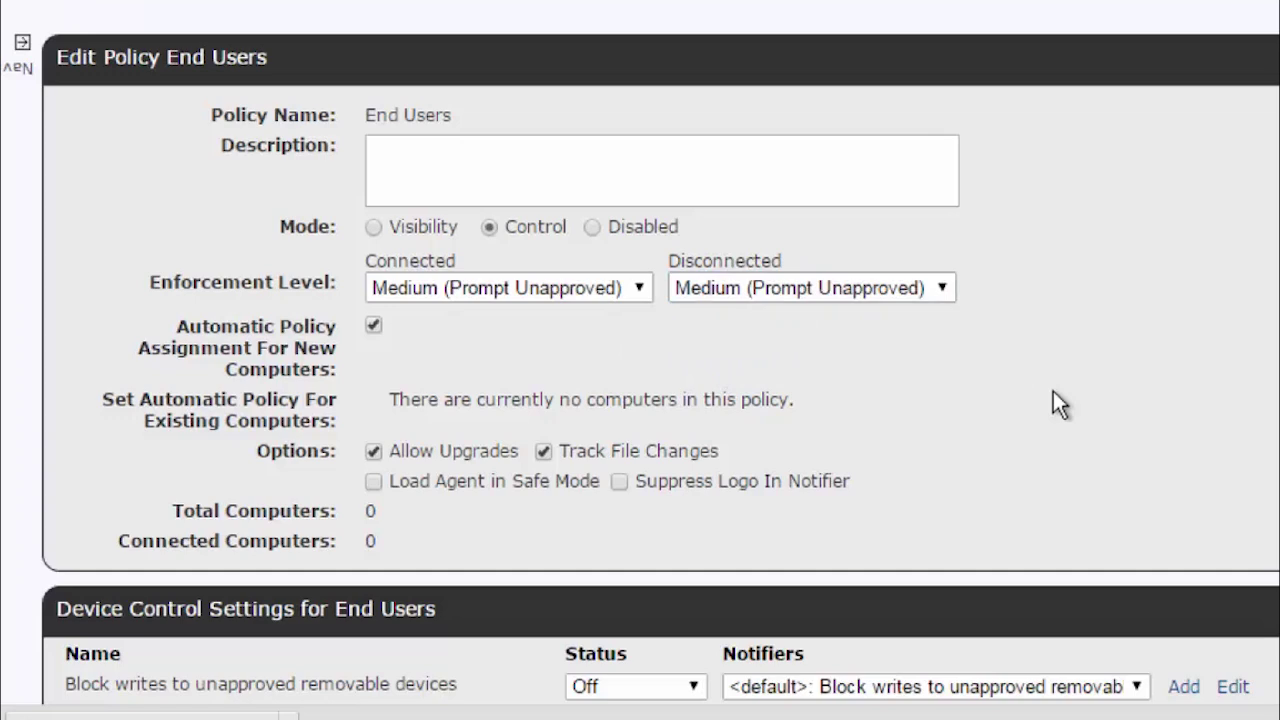
# Review the End Users Device Control rules, highlighting writes, reads and executions.
pyautogui.scroll(-3, 1053, 391)
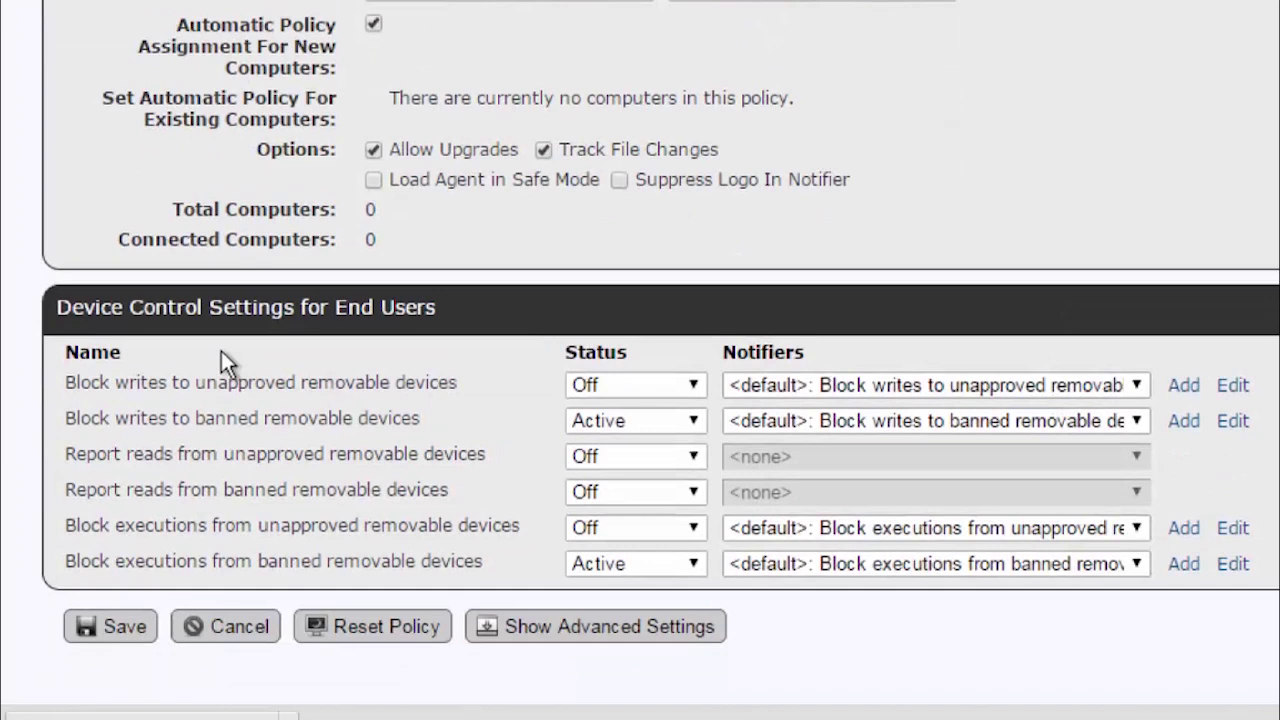
pyautogui.doubleClick(133, 382)
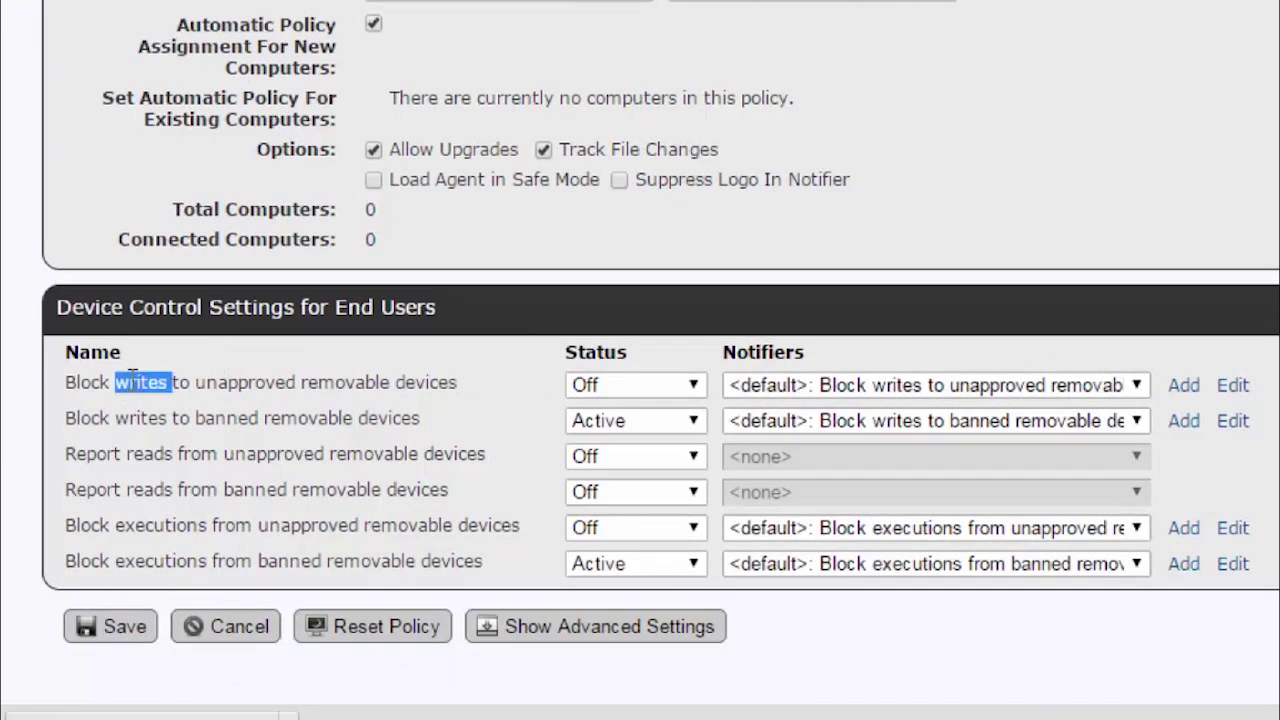
pyautogui.doubleClick(150, 455)
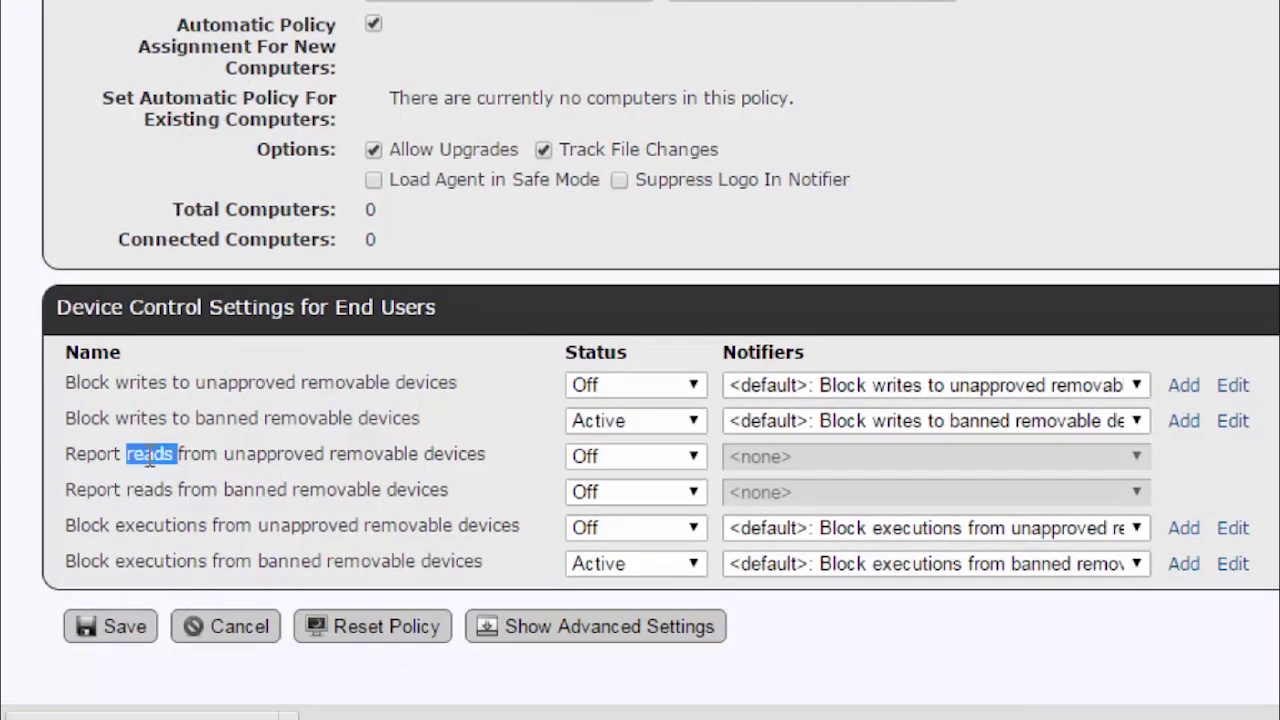
pyautogui.doubleClick(194, 525)
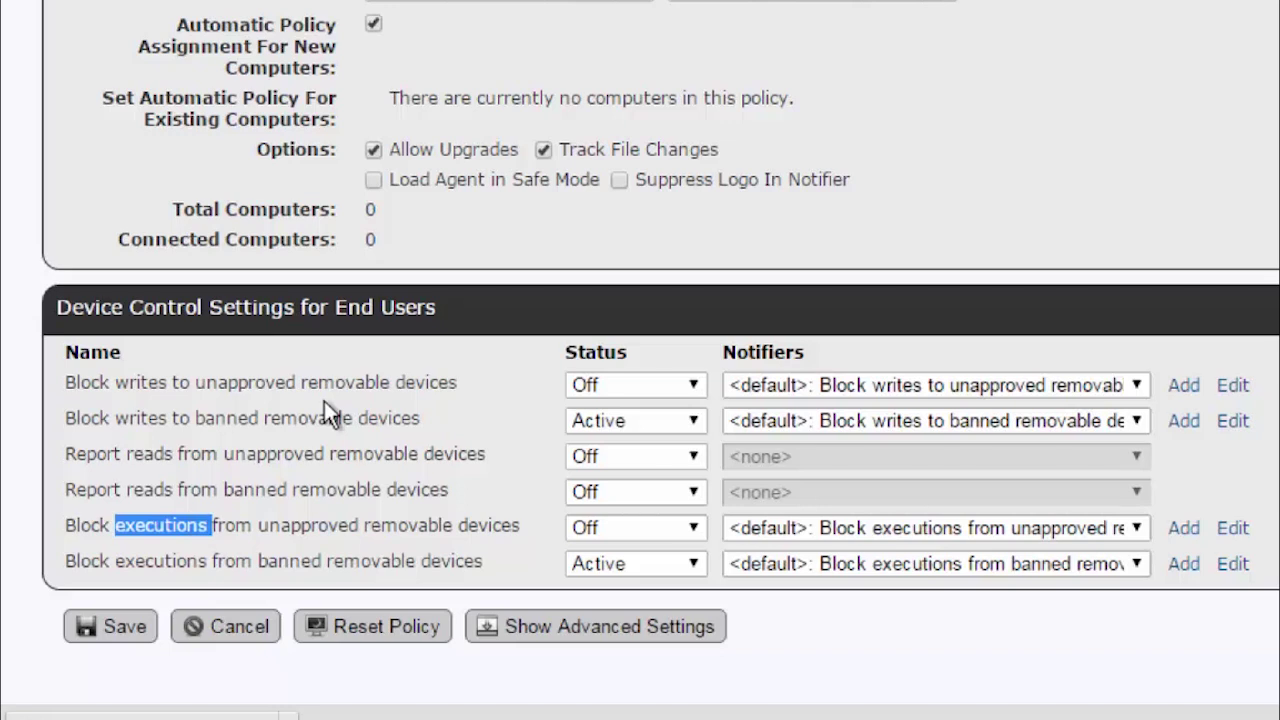
pyautogui.moveTo(575, 8)
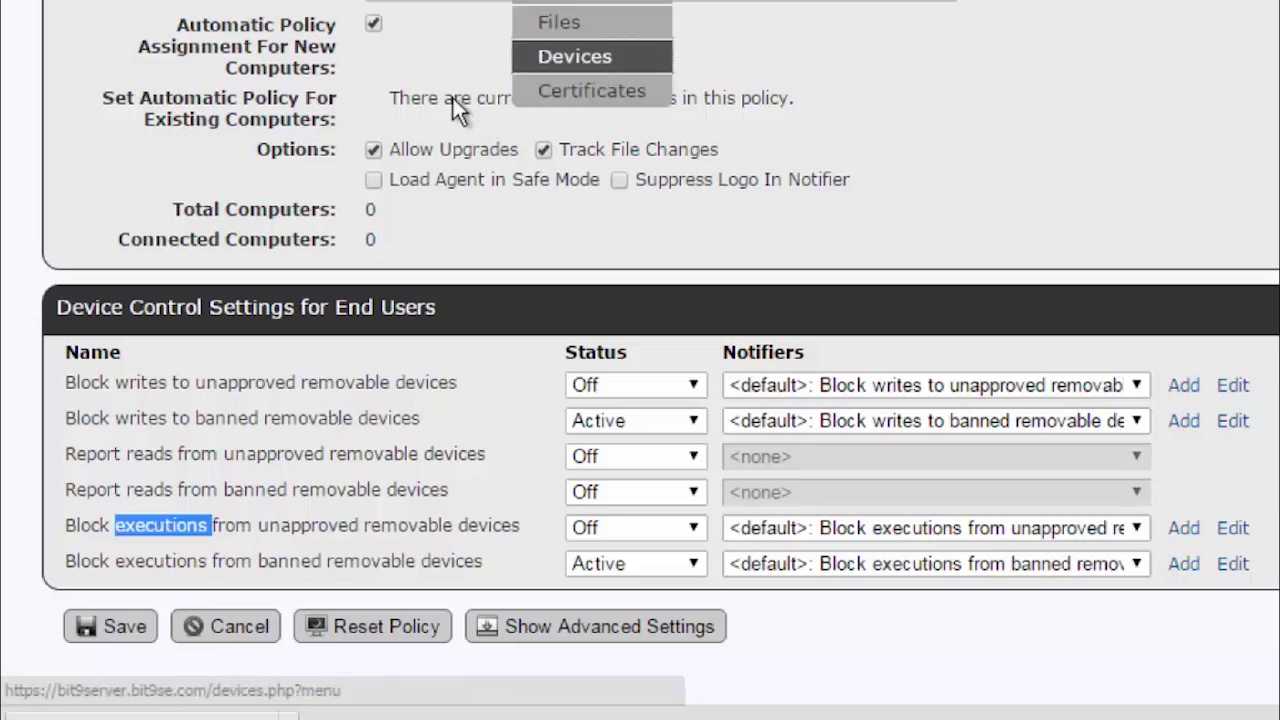
pyautogui.click(597, 62)
# Show the Devices on Computers tab and scroll across its serial, class, computer and attach columns.
pyautogui.click(330, 140)
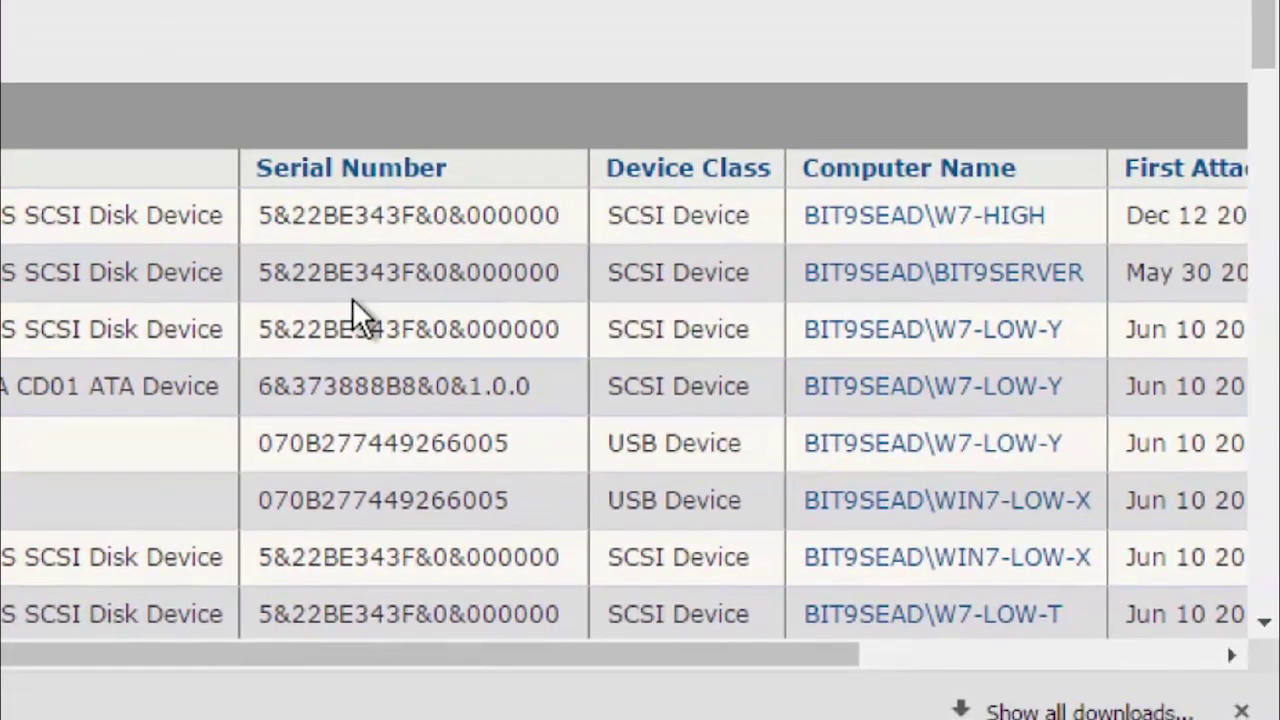
pyautogui.hscroll(3, 352, 298)
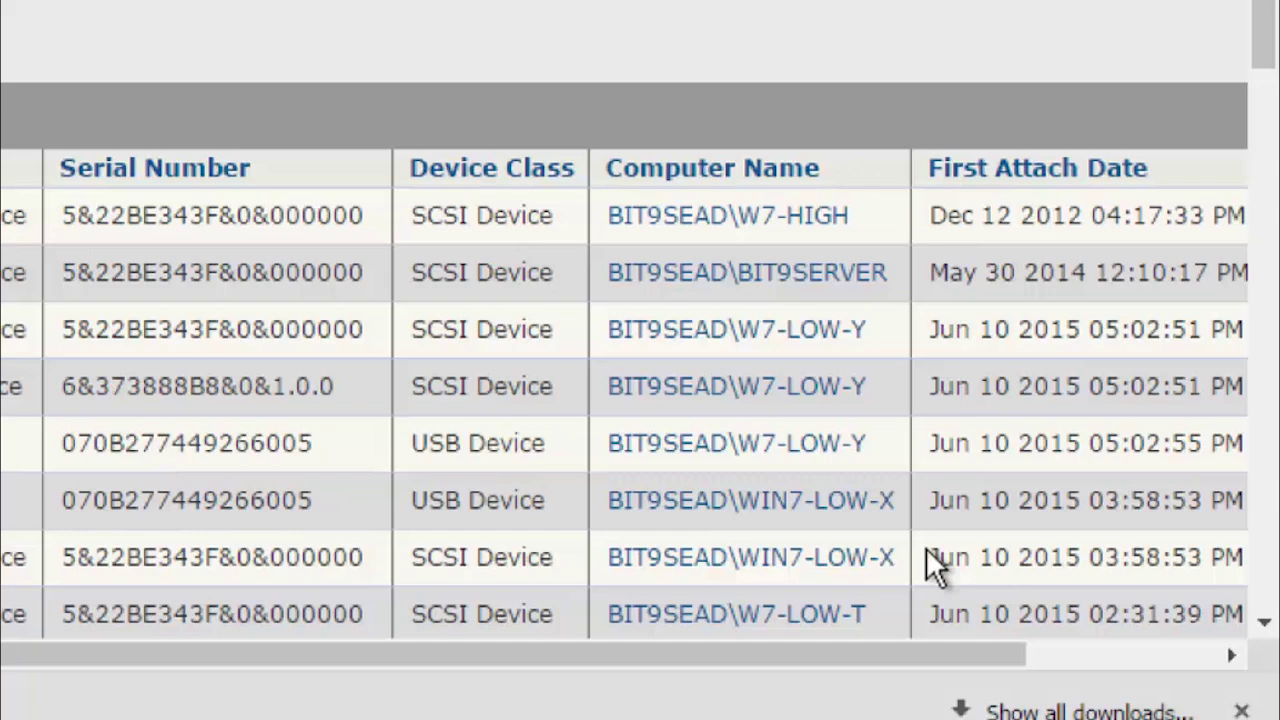
pyautogui.hscroll(3, 935, 565)
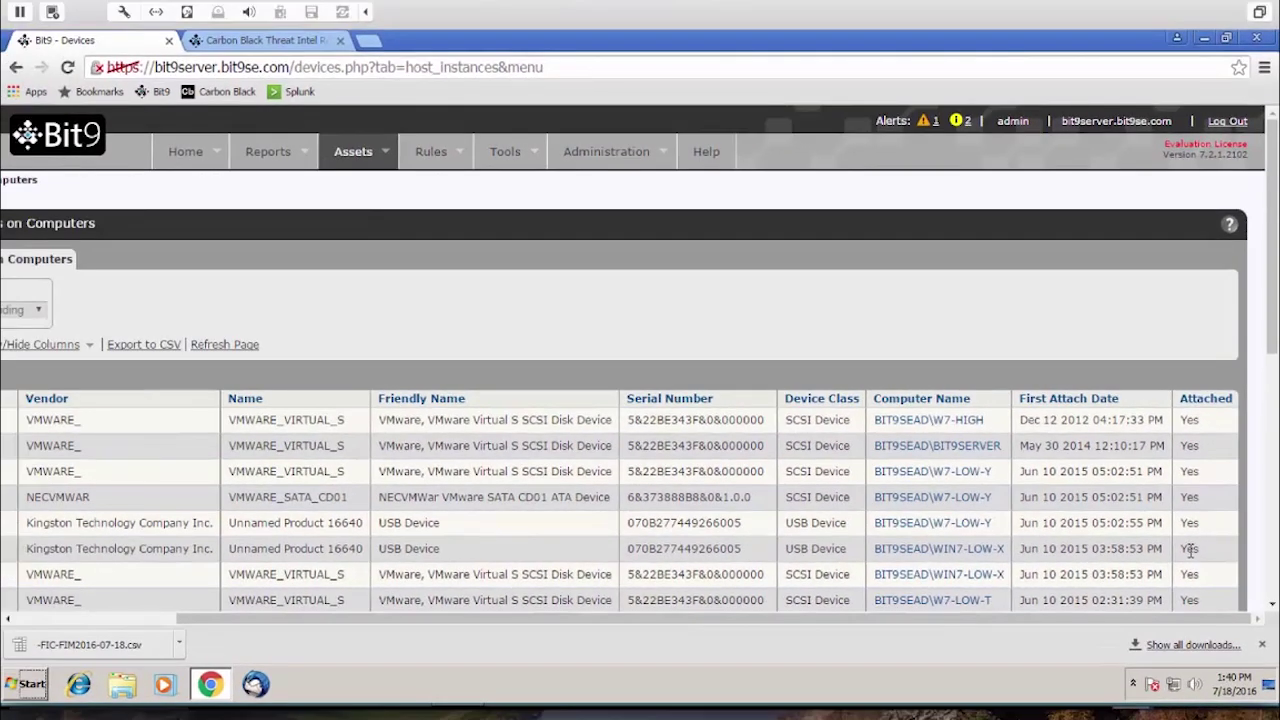
pyautogui.hscroll(-3, 720, 530)
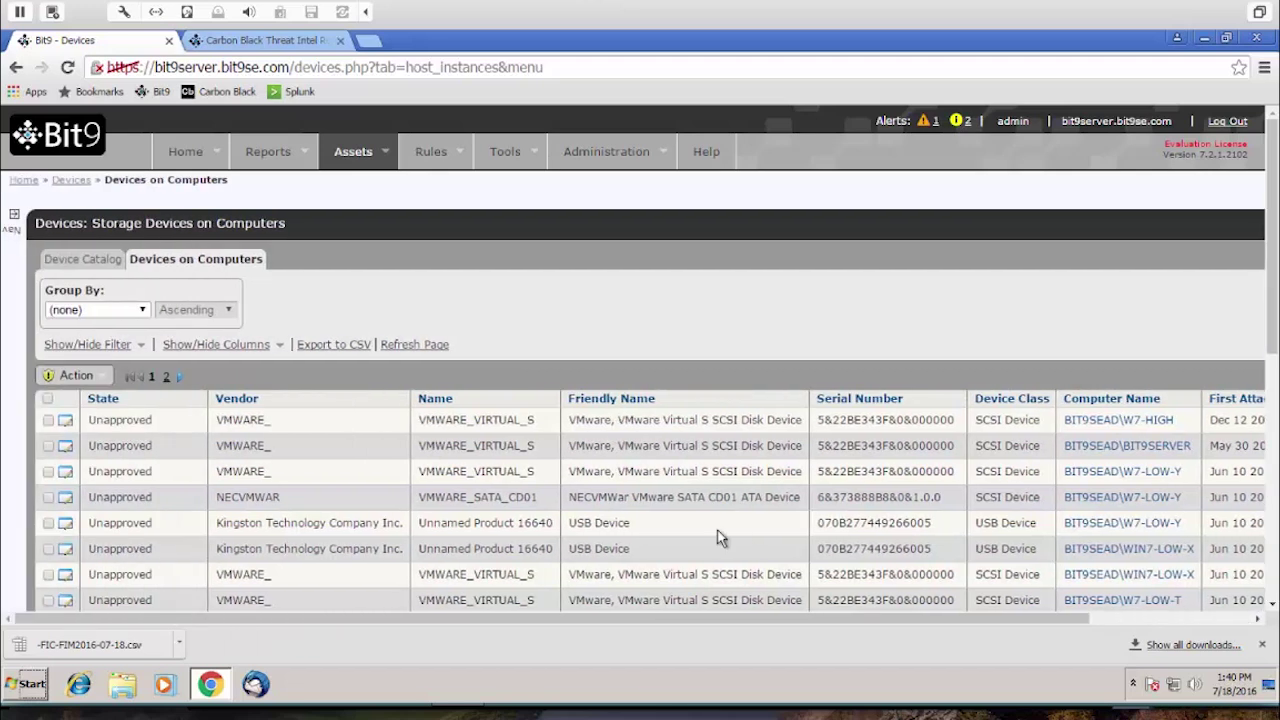
pyautogui.click(505, 151)
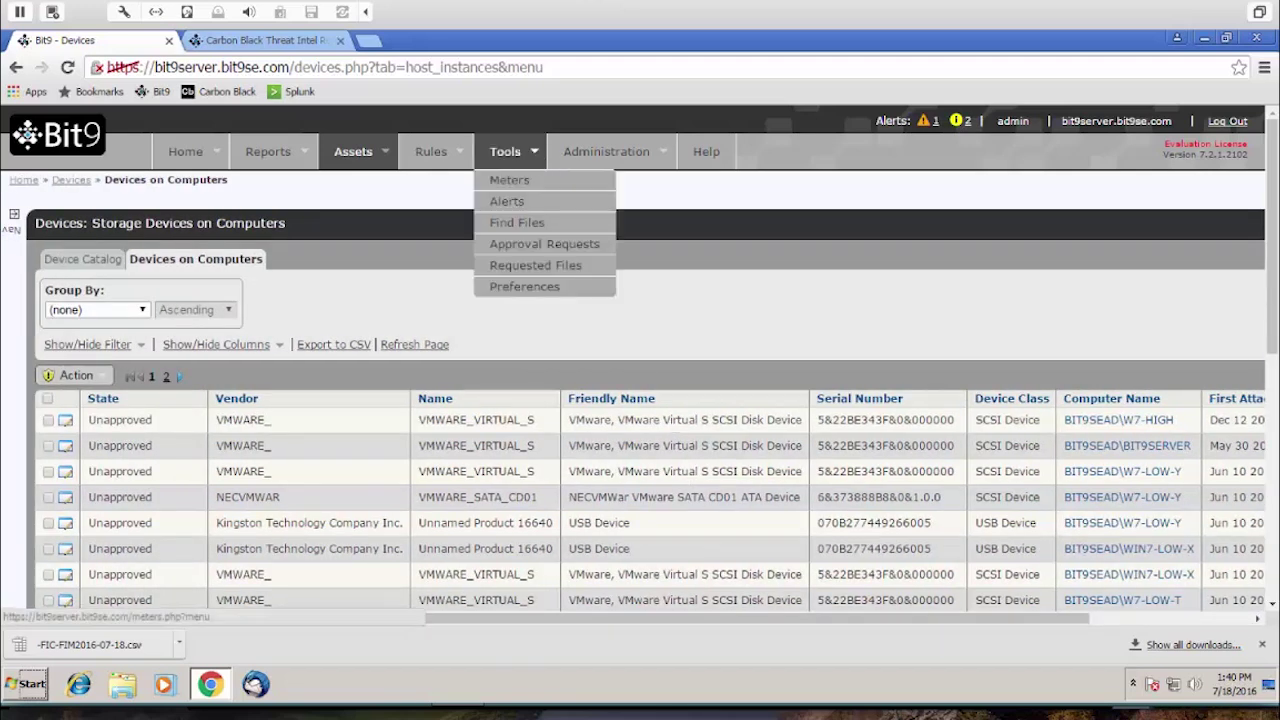